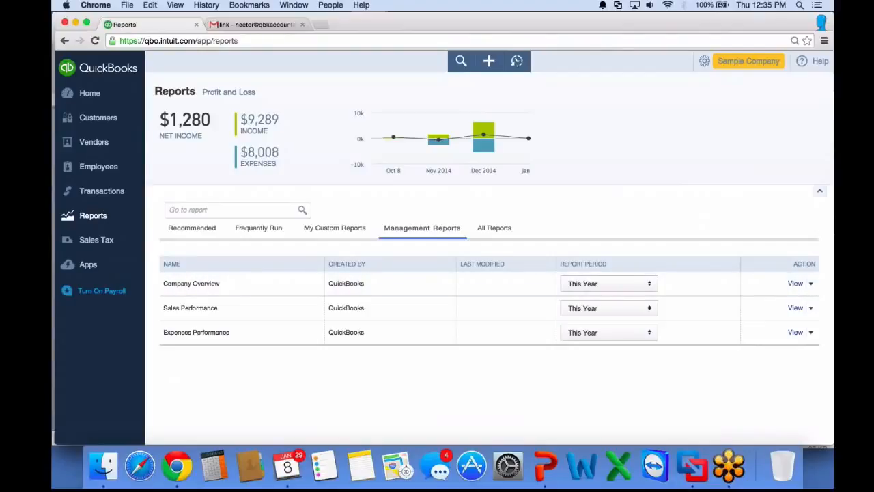
Open the Company Overview management report in print preview
{"action": "left_click", "coordinate": [811, 283]}
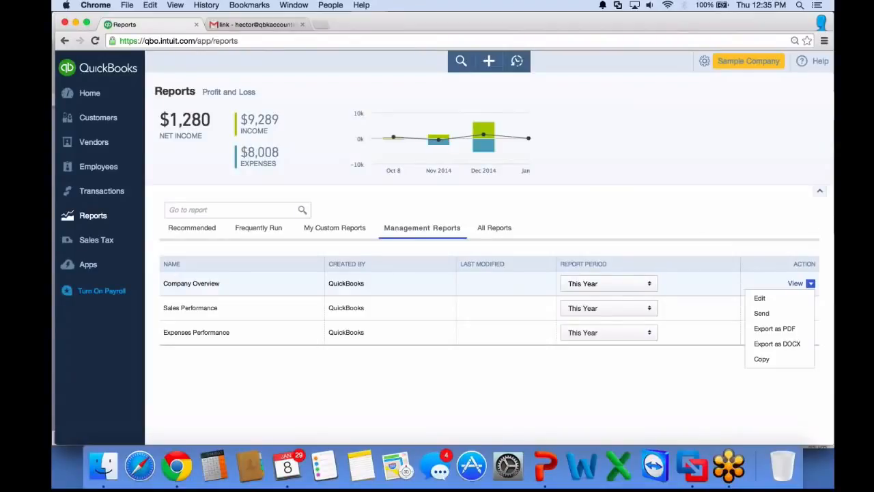
{"action": "key", "text": "Escape"}
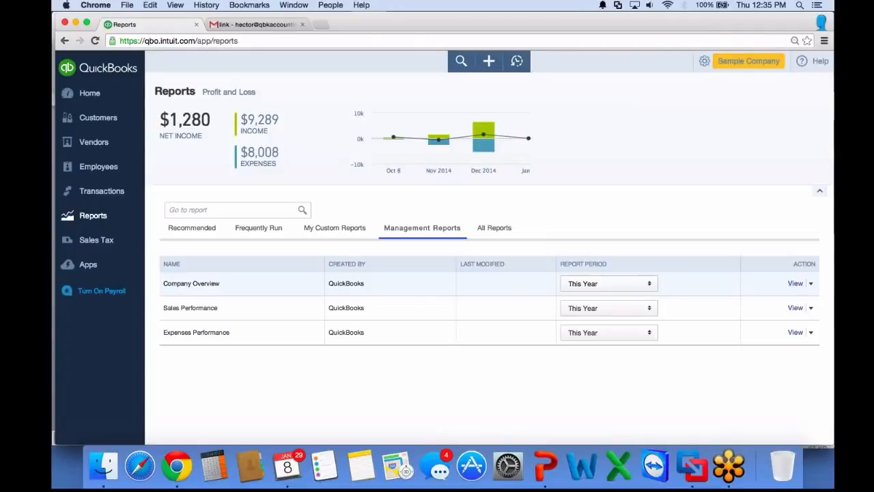
{"action": "left_click", "coordinate": [795, 284]}
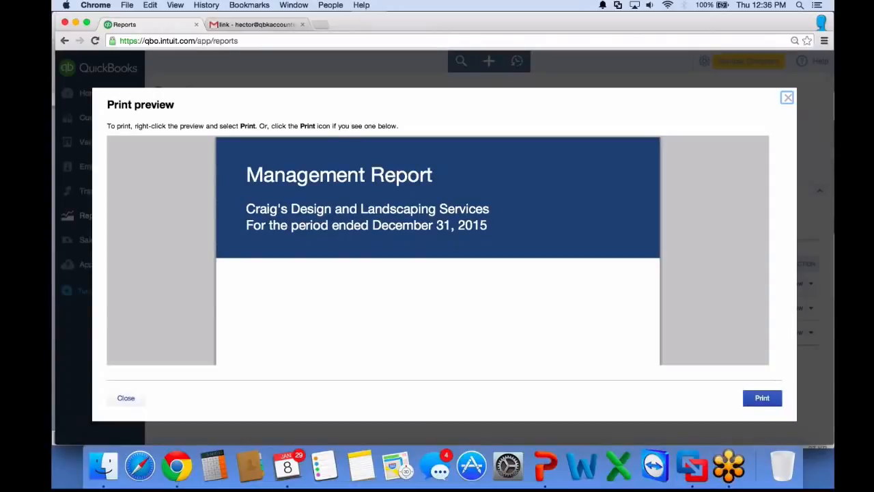
Page through the Company Overview print preview from the cover to the last page, then close it
{"action": "key", "text": "super+minus"}
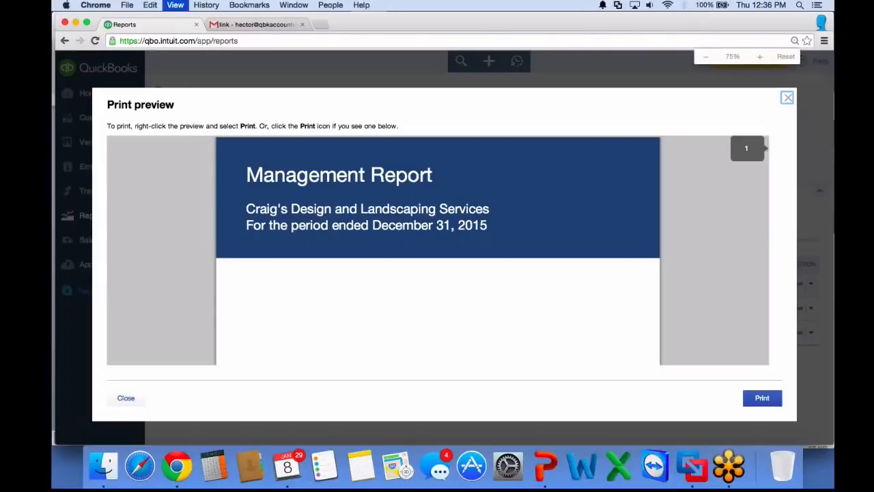
{"action": "key", "text": "super+minus"}
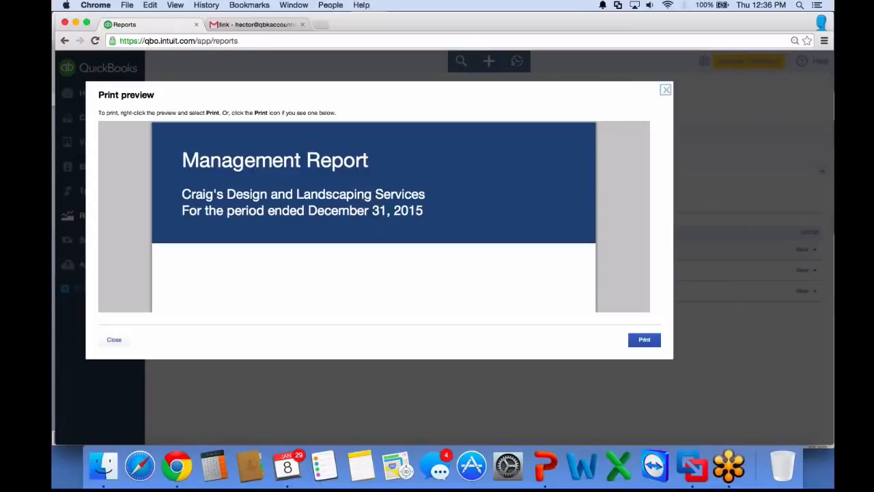
{"action": "scroll", "coordinate": [646, 140], "scroll_direction": "down", "scroll_amount": 5}
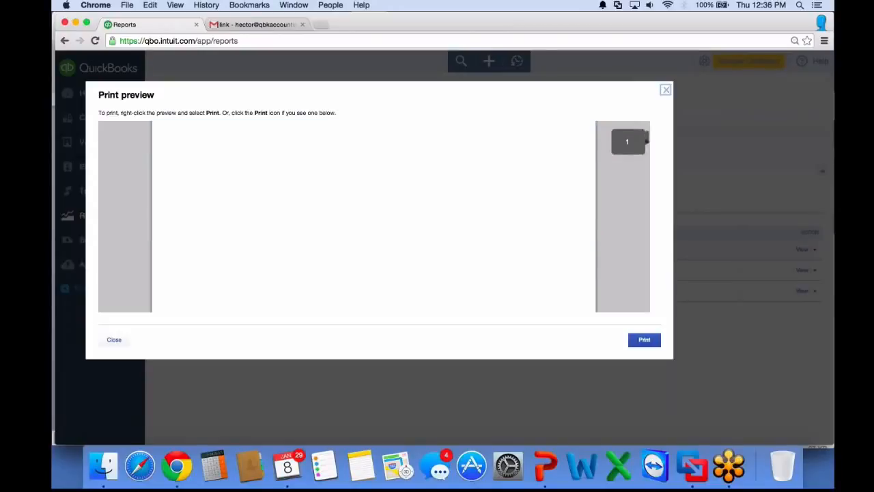
{"action": "left_click_drag", "start_coordinate": [646, 140], "coordinate": [645, 155]}
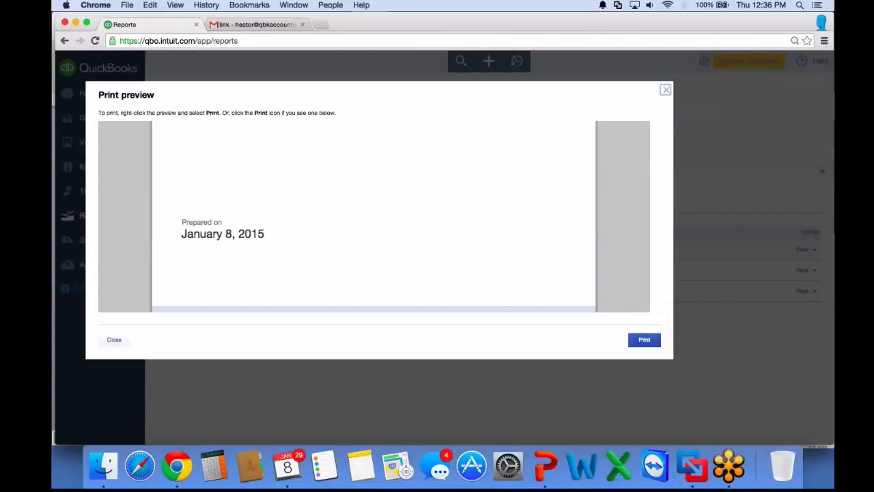
{"action": "scroll", "coordinate": [646, 157], "scroll_direction": "down", "scroll_amount": 3}
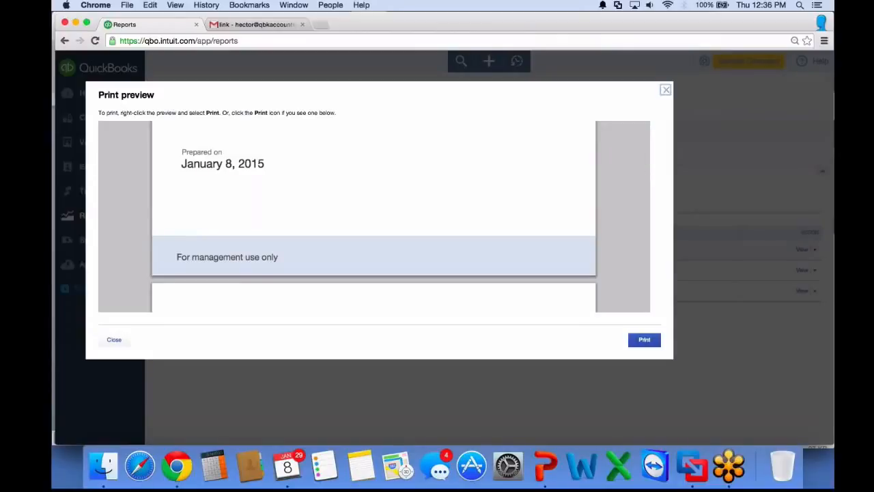
{"action": "scroll", "coordinate": [646, 166], "scroll_direction": "down", "scroll_amount": 5}
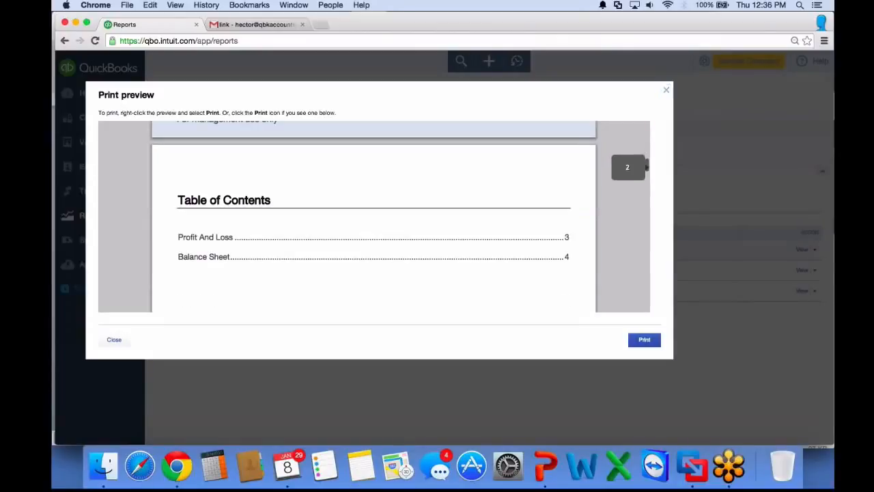
{"action": "scroll", "coordinate": [646, 166], "scroll_direction": "down", "scroll_amount": 1}
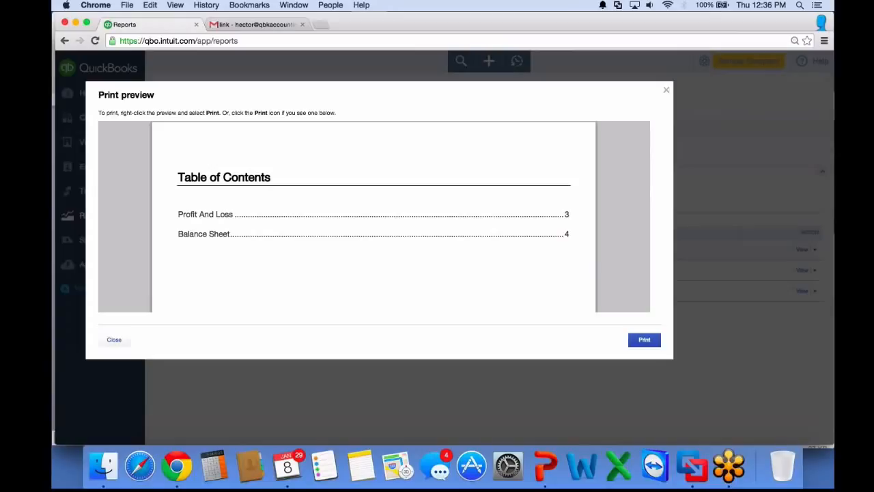
{"action": "scroll", "coordinate": [374, 216], "scroll_direction": "down", "scroll_amount": 10}
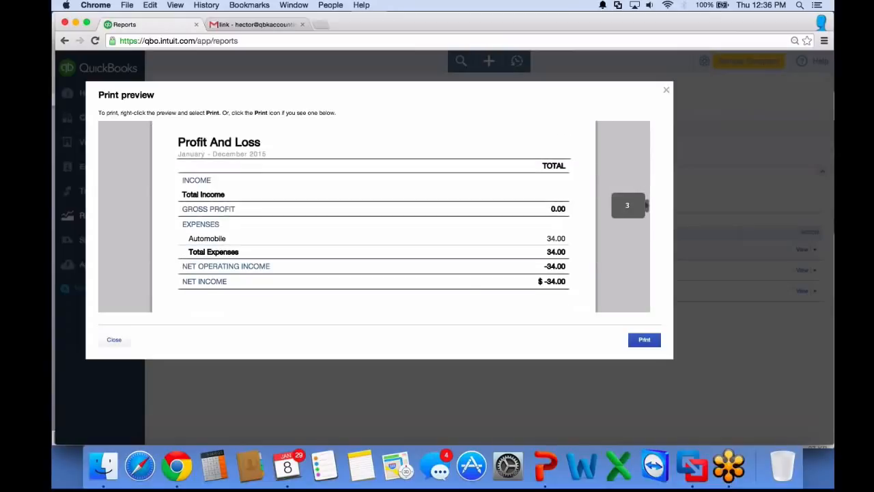
{"action": "scroll", "coordinate": [374, 216], "scroll_direction": "down", "scroll_amount": 8}
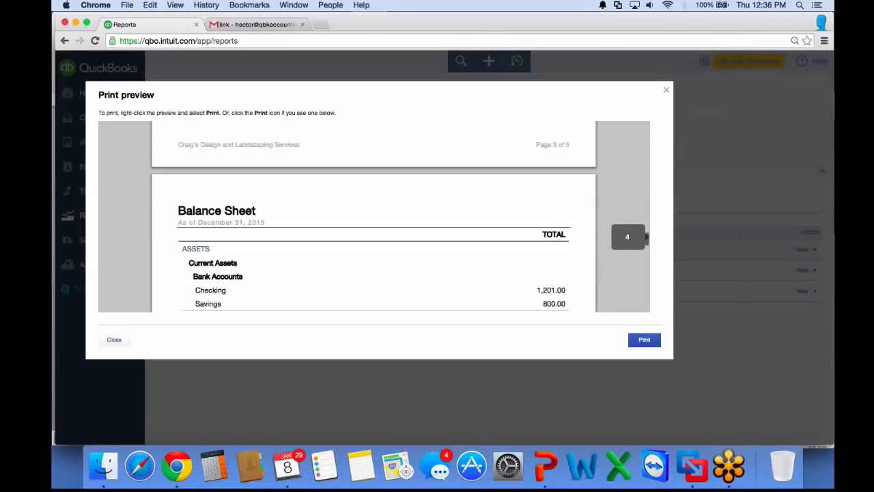
{"action": "scroll", "coordinate": [375, 216], "scroll_direction": "down", "scroll_amount": 4}
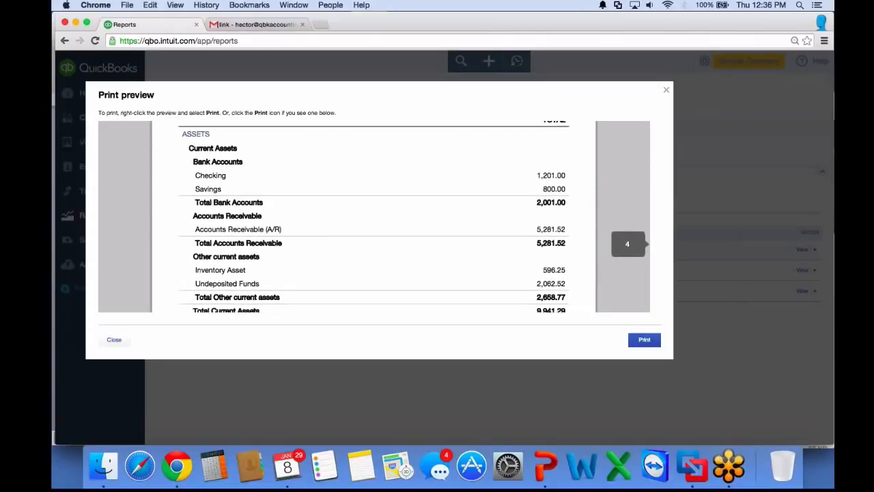
{"action": "scroll", "coordinate": [374, 216], "scroll_direction": "down", "scroll_amount": 5}
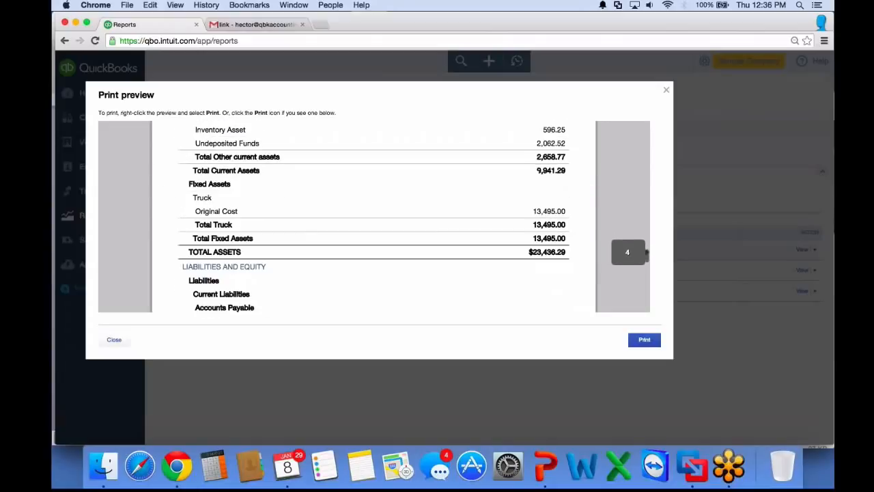
{"action": "scroll", "coordinate": [374, 216], "scroll_direction": "down", "scroll_amount": 10}
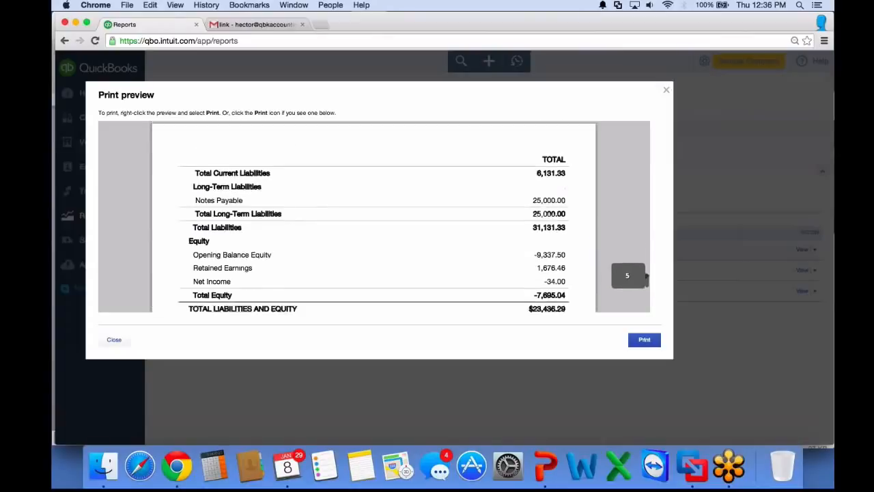
{"action": "scroll", "coordinate": [645, 288], "scroll_direction": "down", "scroll_amount": 2}
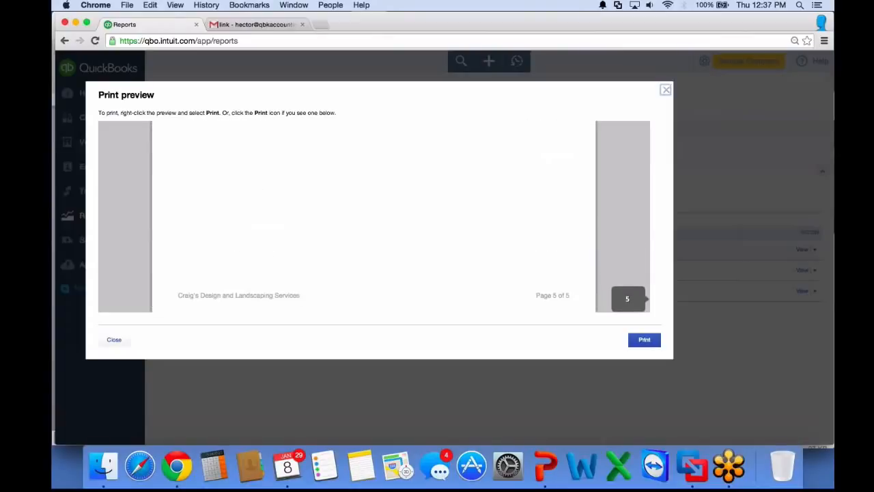
{"action": "left_click", "coordinate": [666, 90]}
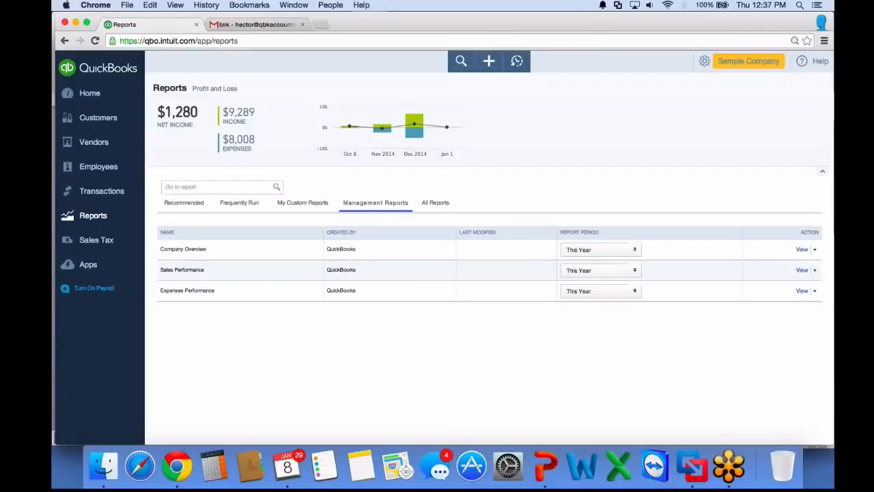
Edit the Sales Performance management report and set its cover title to Sales Performance Reports
{"action": "left_click", "coordinate": [815, 270]}
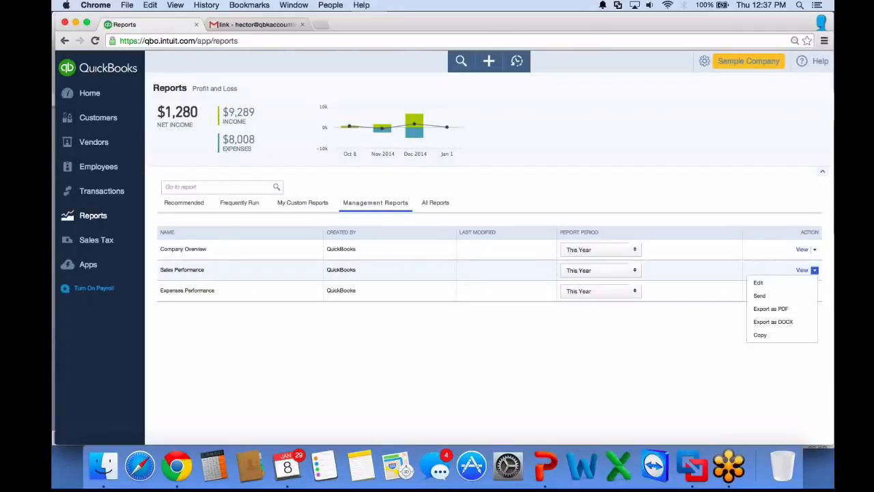
{"action": "left_click", "coordinate": [759, 282]}
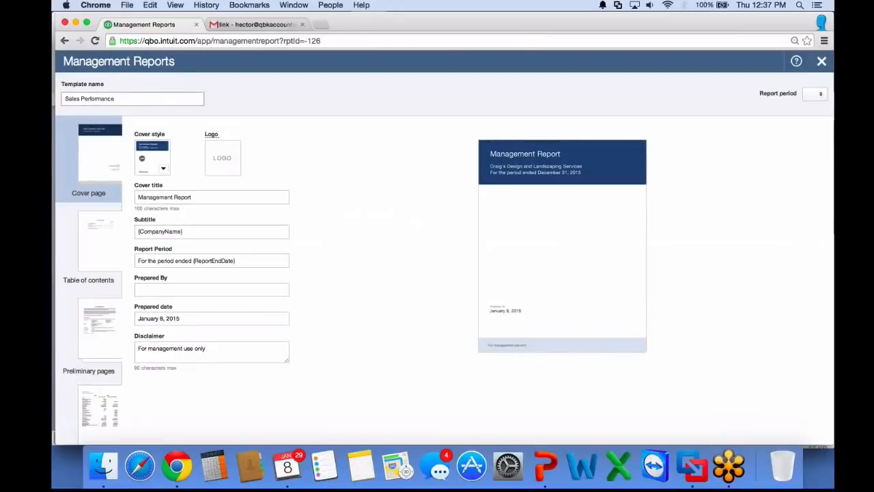
{"action": "left_click", "coordinate": [212, 197]}
{"action": "key", "text": "super+a"}
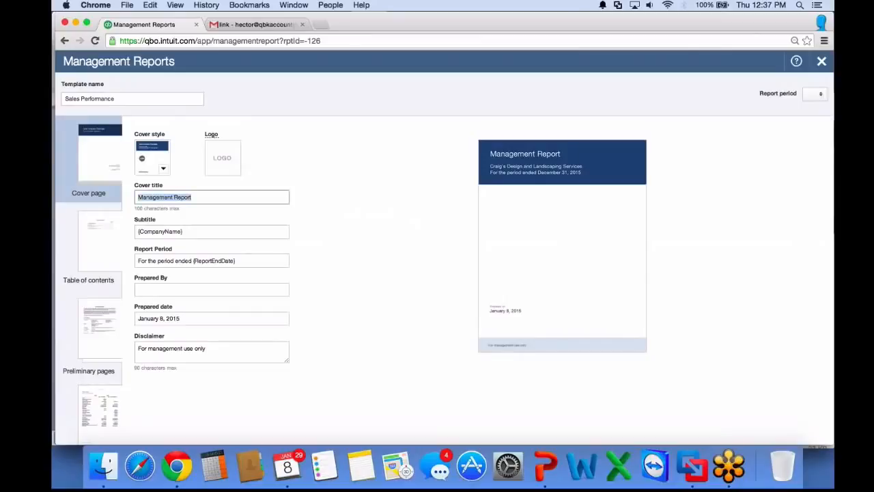
{"action": "left_click", "coordinate": [138, 197]}
{"action": "key", "text": "super+a"}
{"action": "type", "text": "Sales Perp"}
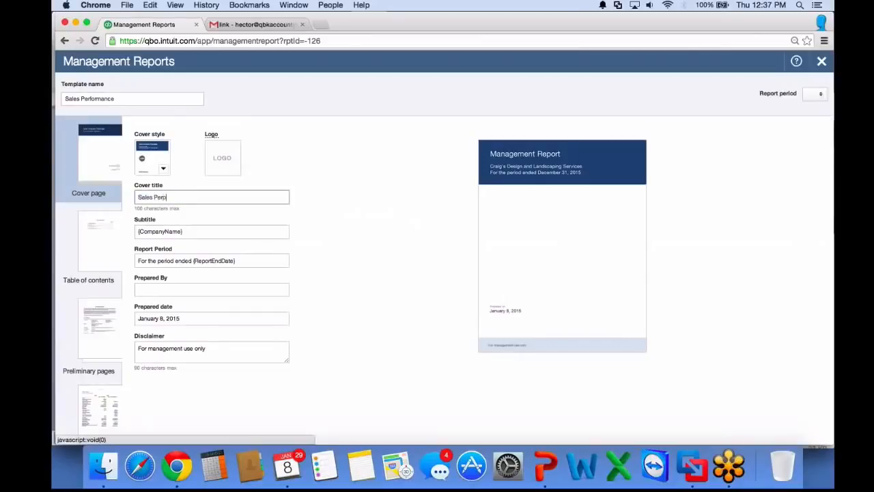
{"action": "key", "text": "BackSpace"}
{"action": "type", "text": "formance Reports"}
{"action": "key", "text": "Tab"}
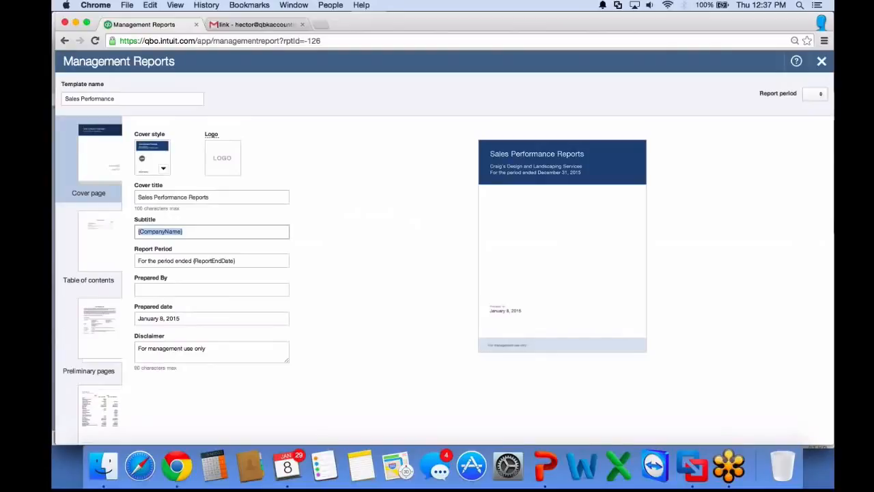
Fill in Prepared By with the preparer's name followed by ", CPA - Non Independent Compilation"
{"action": "key", "text": "Tab"}
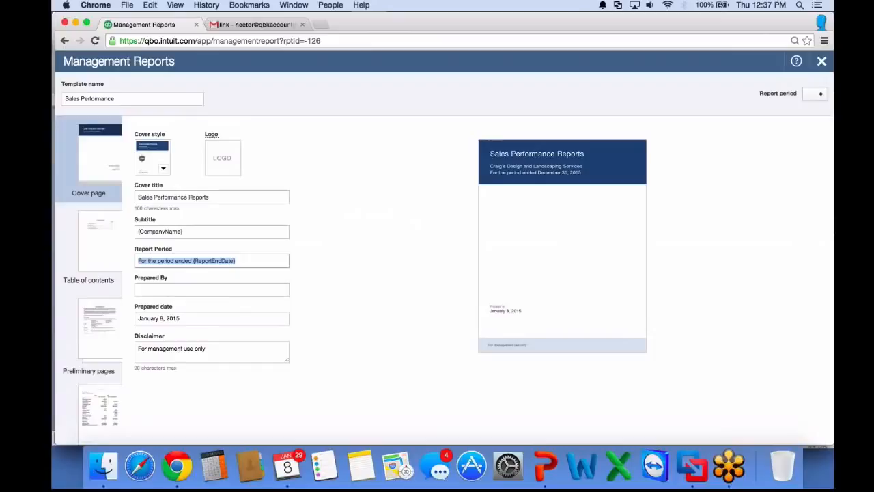
{"action": "key", "text": "Tab"}
{"action": "type", "text": "Hector Ga"}
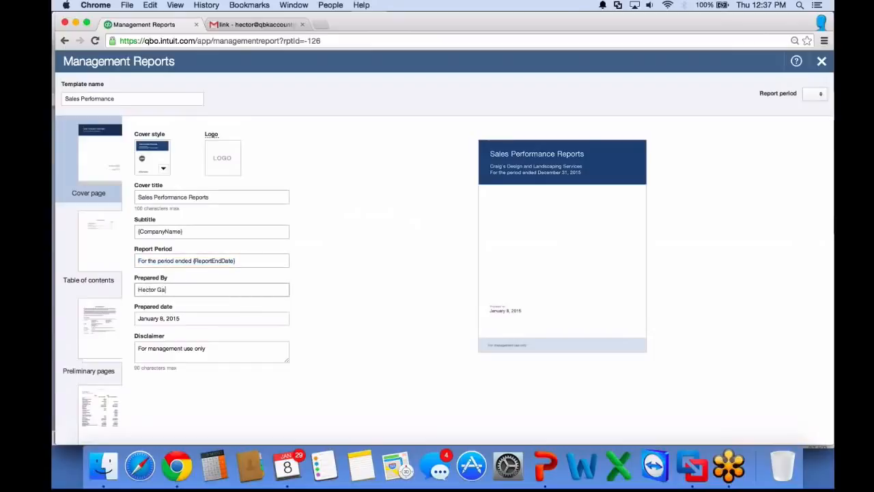
{"action": "type", "text": "rcia, CPA - Non Independent"}
{"action": "key", "text": "BackSpace"}
{"action": "key", "text": "BackSpace"}
{"action": "type", "text": "ndat"}
{"action": "key", "text": "BackSpace"}
{"action": "key", "text": "BackSpace"}
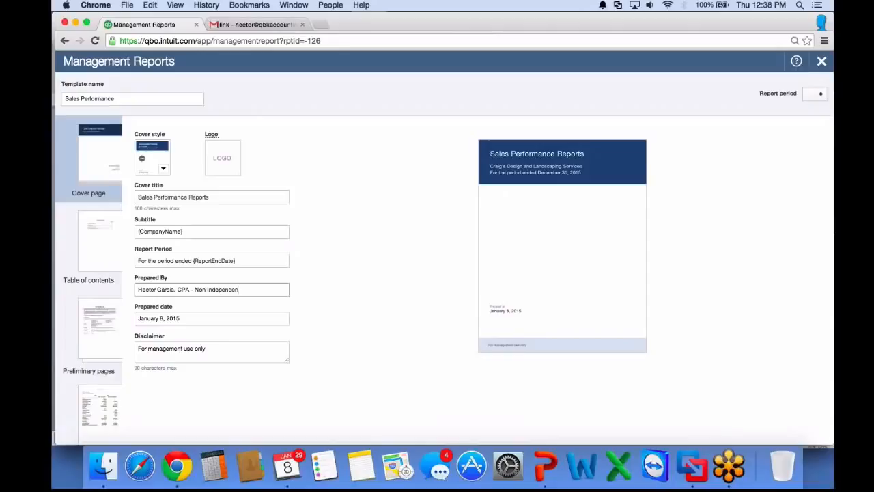
{"action": "type", "text": "t Compilation"}
Extend the disclaimer to read "For management use only, not a review or audit"
{"action": "key", "text": "Tab"}
{"action": "key", "text": "Tab"}
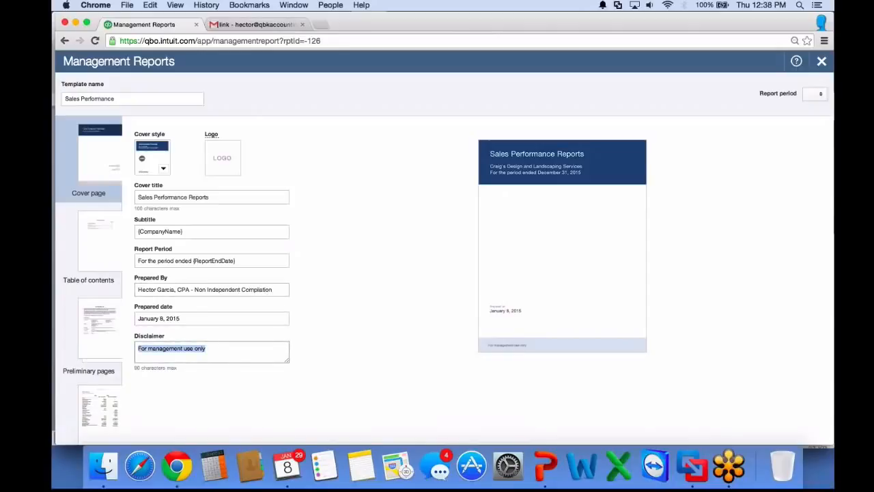
{"action": "key", "text": "Right"}
{"action": "type", "text": ", not a"}
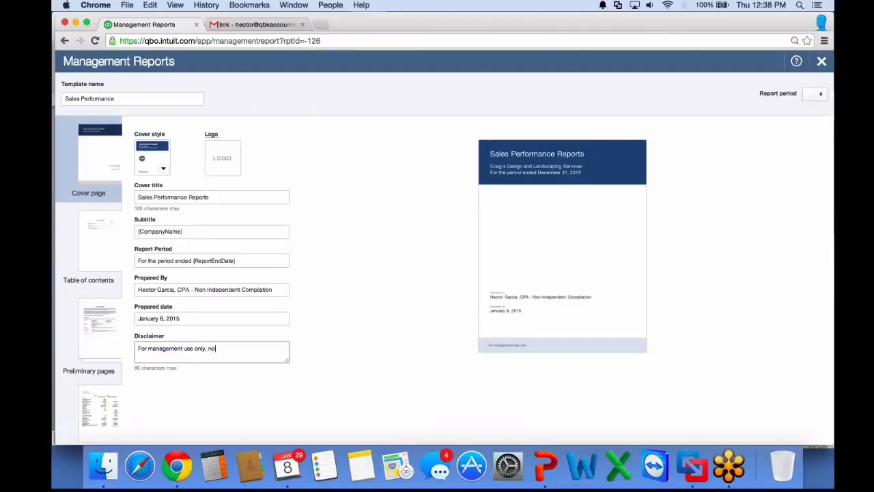
{"action": "type", "text": "iew or audit"}
{"action": "left_click", "coordinate": [139, 318]}
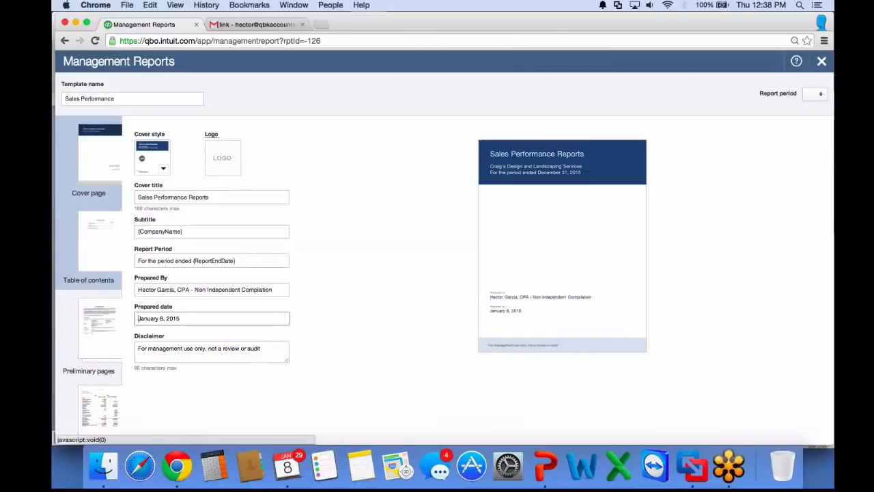
Title the preliminary page Management Letter
{"action": "left_click", "coordinate": [94, 251]}
{"action": "triple_click", "coordinate": [161, 162]}
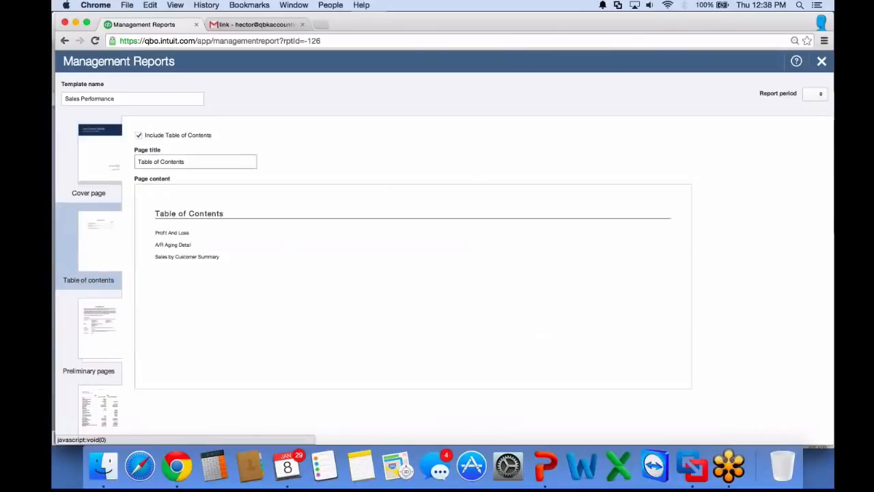
{"action": "left_click", "coordinate": [95, 330]}
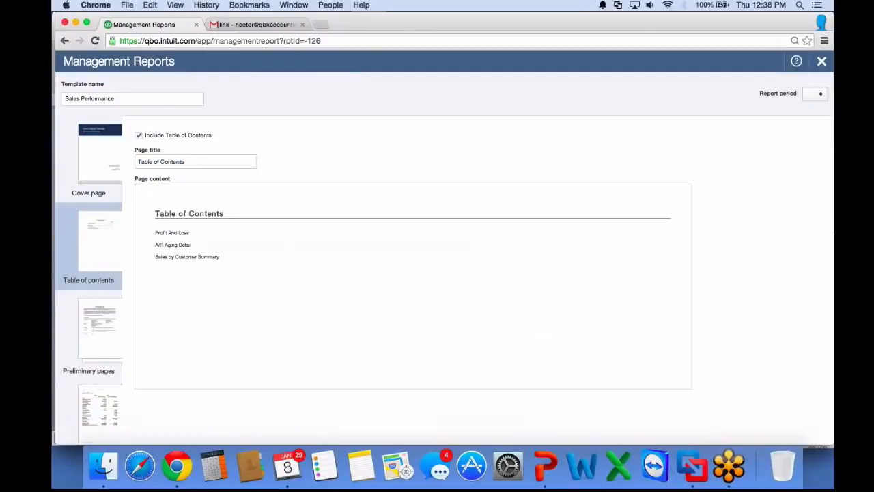
{"action": "left_click", "coordinate": [94, 335]}
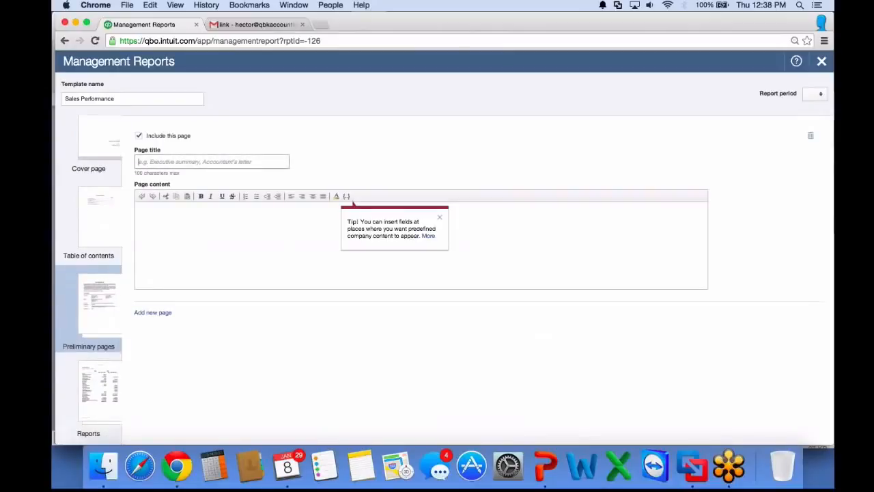
{"action": "type", "text": "Manag"}
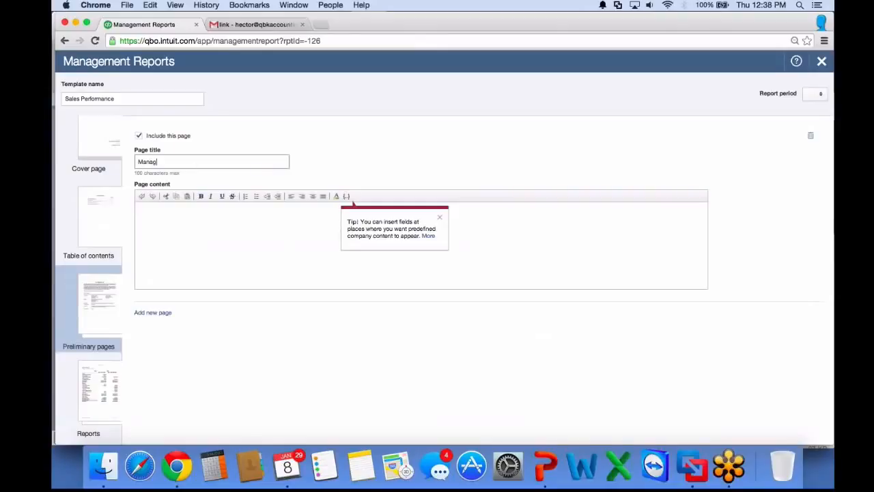
{"action": "type", "text": "ement Letter"}
{"action": "type", "text": "Please do not "}
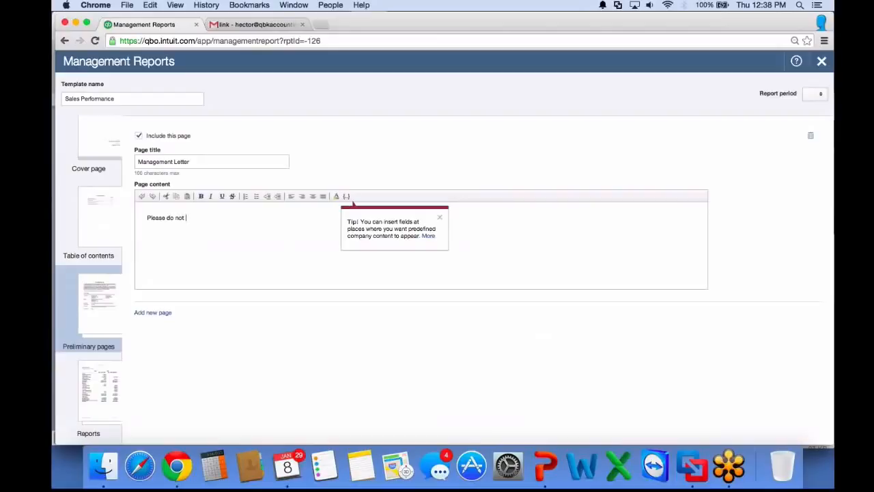
{"action": "type", "text": "have anyone"}
Write the page content "Please do not have anyone outside management look at this reports"
{"action": "key", "text": "BackSpace"}
{"action": "type", "text": "outside management look a"}
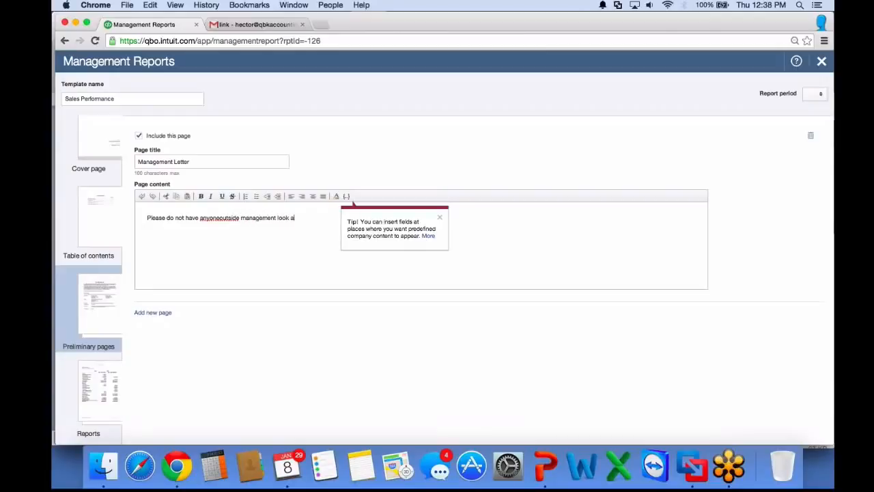
{"action": "type", "text": "t this reports"}
{"action": "left_click", "coordinate": [330, 218]}
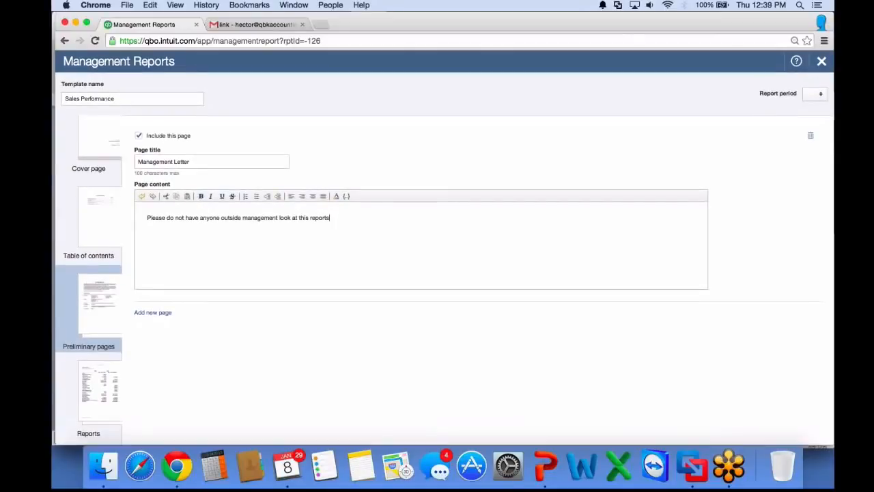
Add a Sales by Product/Service Summary report to the template's Reports section
{"action": "scroll", "coordinate": [437, 246], "scroll_direction": "down", "scroll_amount": 1}
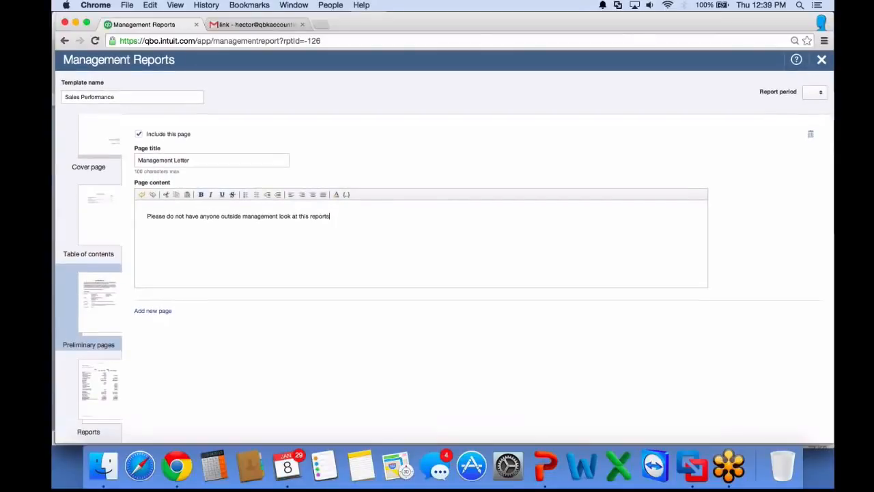
{"action": "scroll", "coordinate": [437, 246], "scroll_direction": "down", "scroll_amount": 1}
{"action": "left_click", "coordinate": [100, 389]}
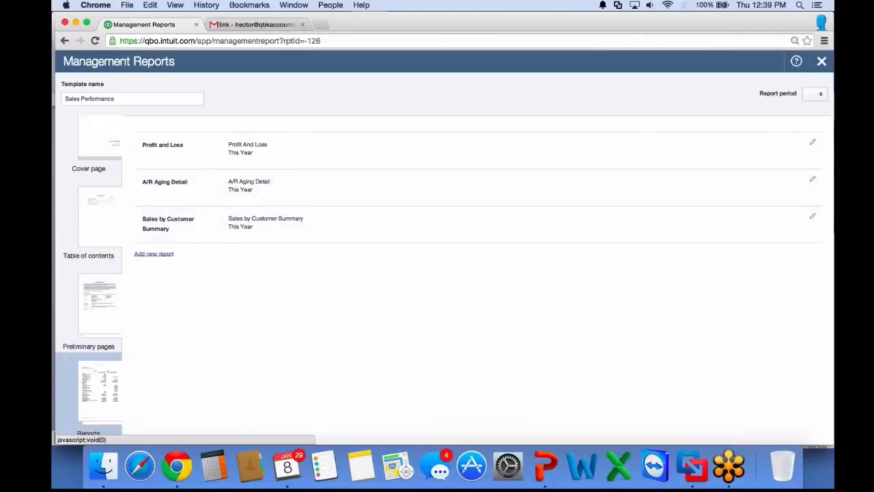
{"action": "left_click", "coordinate": [154, 254]}
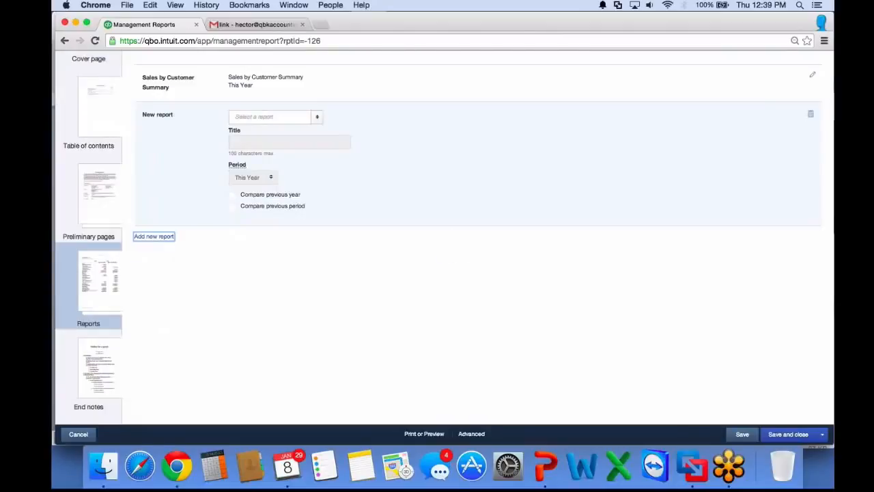
{"action": "left_click", "coordinate": [317, 117]}
{"action": "scroll", "coordinate": [275, 136], "scroll_direction": "down", "scroll_amount": 3}
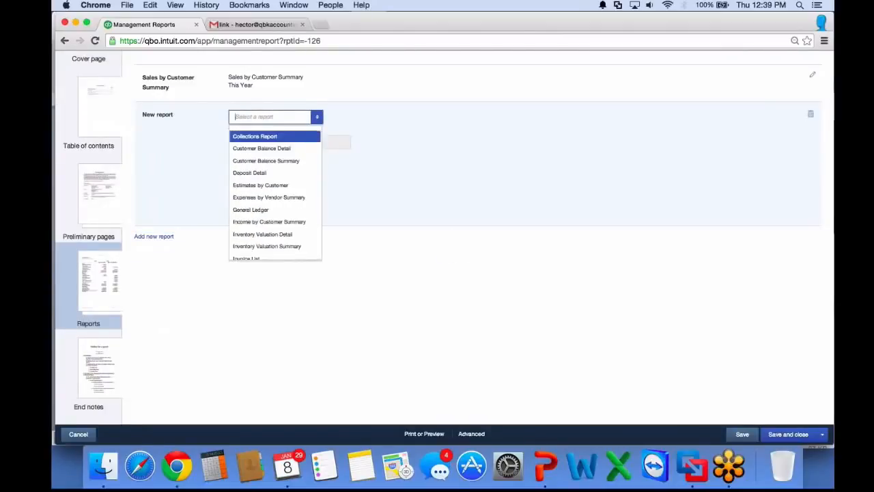
{"action": "scroll", "coordinate": [274, 142], "scroll_direction": "down", "scroll_amount": 10}
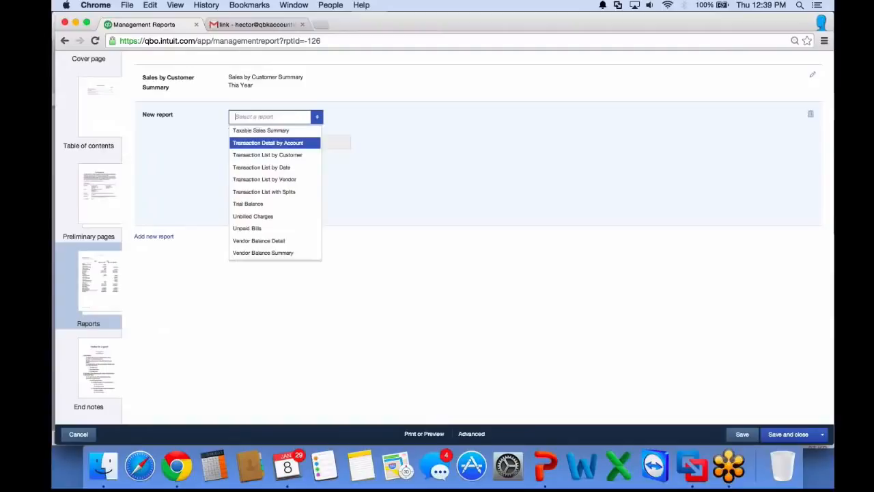
{"action": "scroll", "coordinate": [275, 191], "scroll_direction": "up", "scroll_amount": 3}
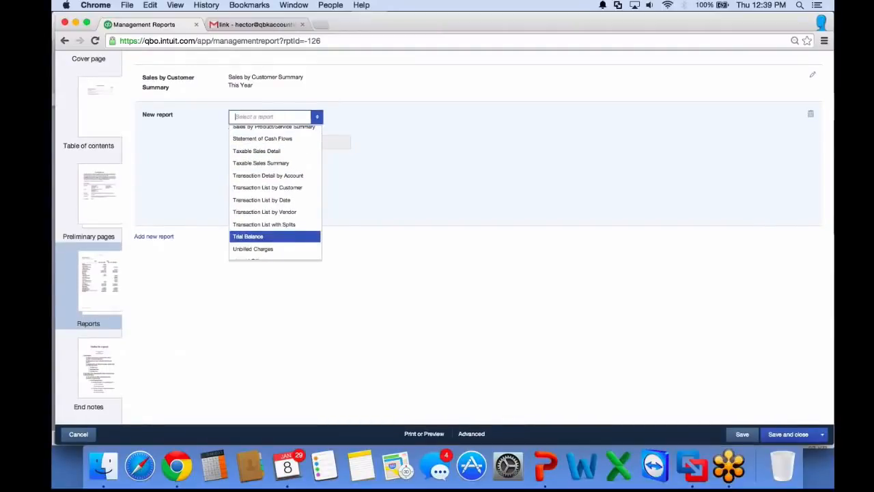
{"action": "scroll", "coordinate": [274, 191], "scroll_direction": "up", "scroll_amount": 2}
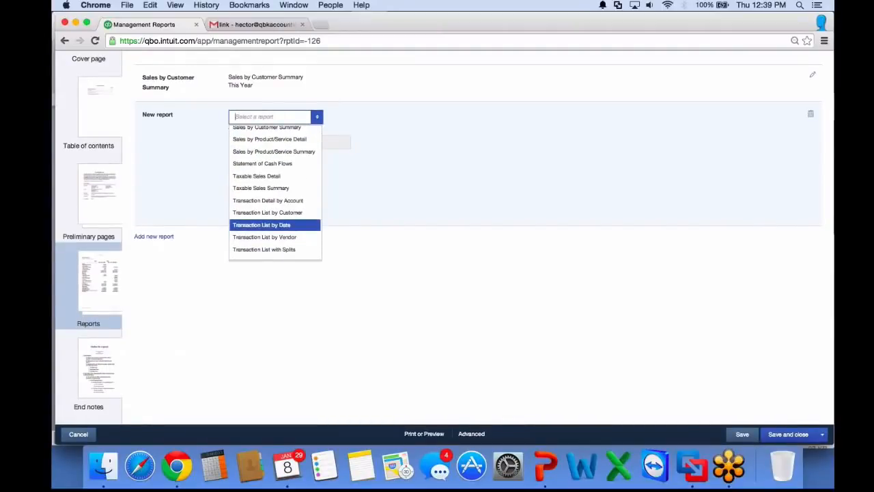
{"action": "scroll", "coordinate": [274, 225], "scroll_direction": "up", "scroll_amount": 6}
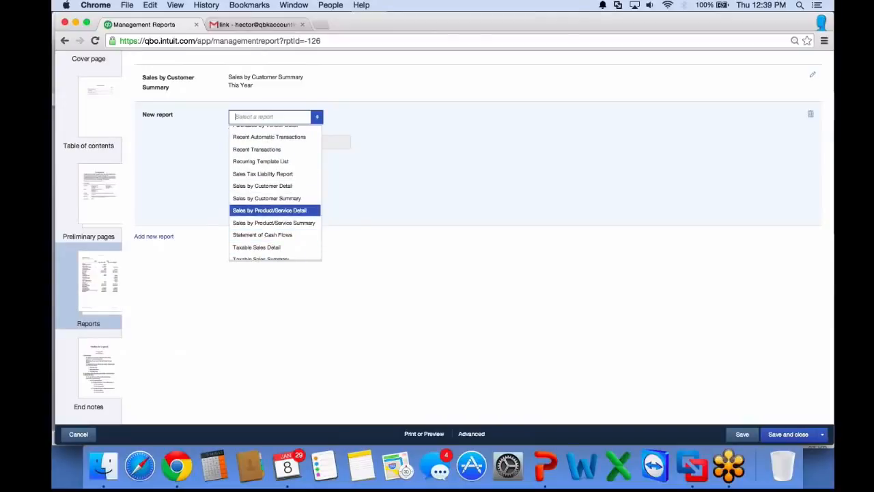
{"action": "left_click", "coordinate": [273, 222]}
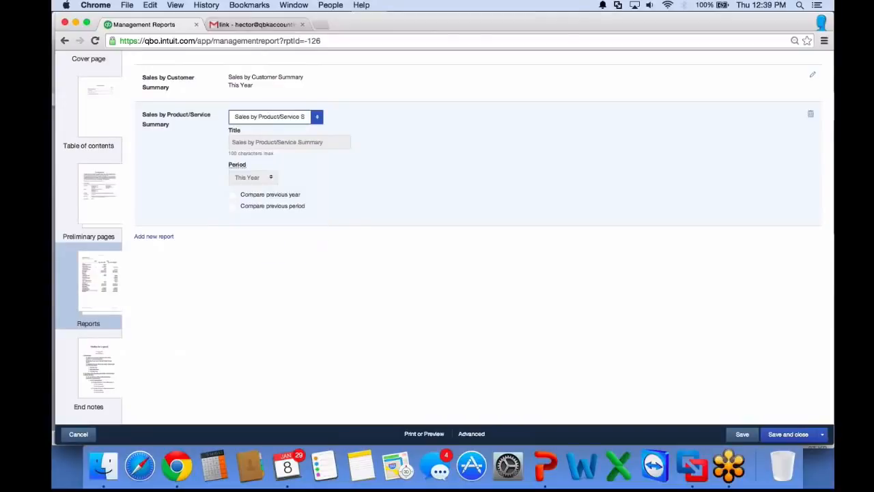
Set the new Sales by Product/Service Summary report's period to Last Year
{"action": "left_click", "coordinate": [256, 203]}
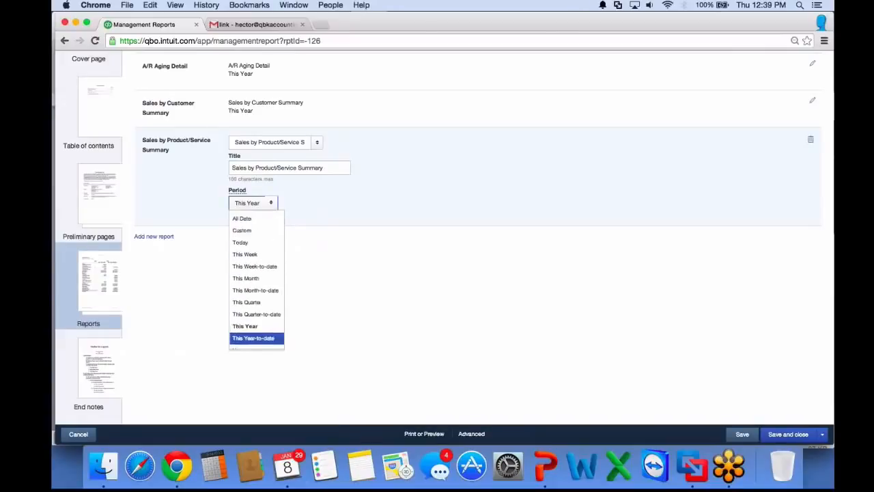
{"action": "scroll", "coordinate": [256, 310], "scroll_direction": "down", "scroll_amount": 3}
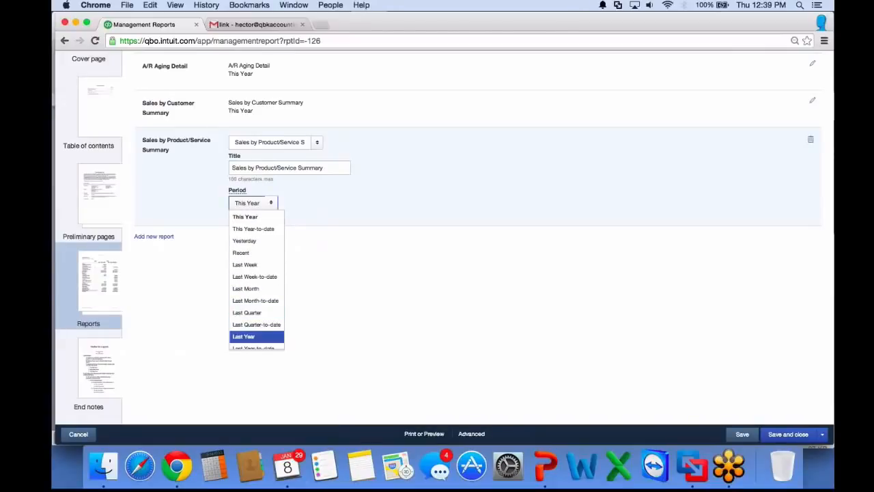
{"action": "left_click", "coordinate": [254, 337]}
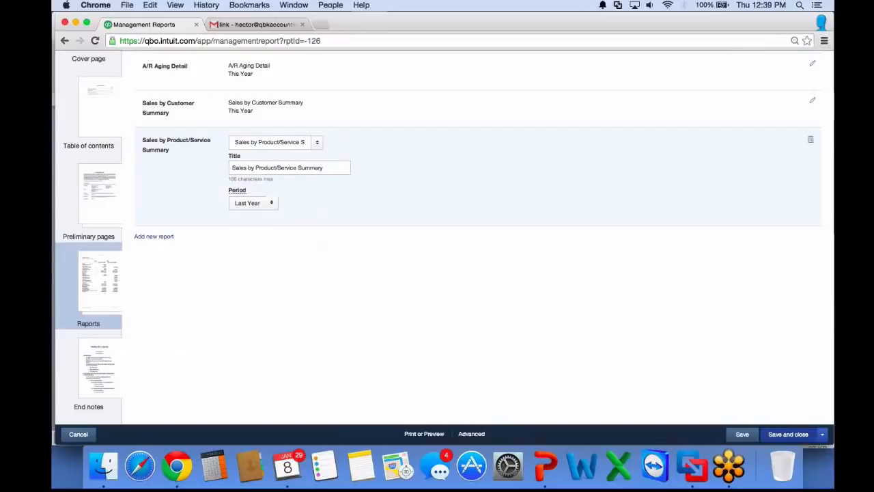
Try to save the template as a copy under the name Sales Performance
{"action": "left_click", "coordinate": [822, 434]}
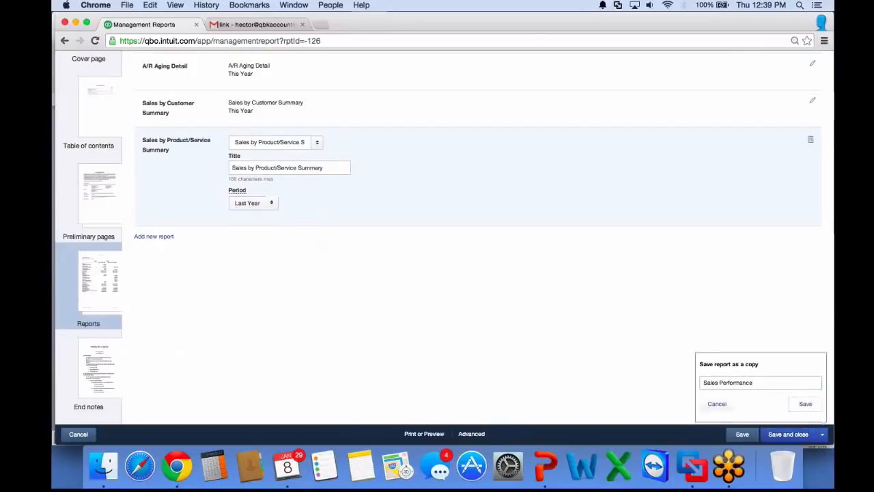
{"action": "left_click", "coordinate": [805, 404]}
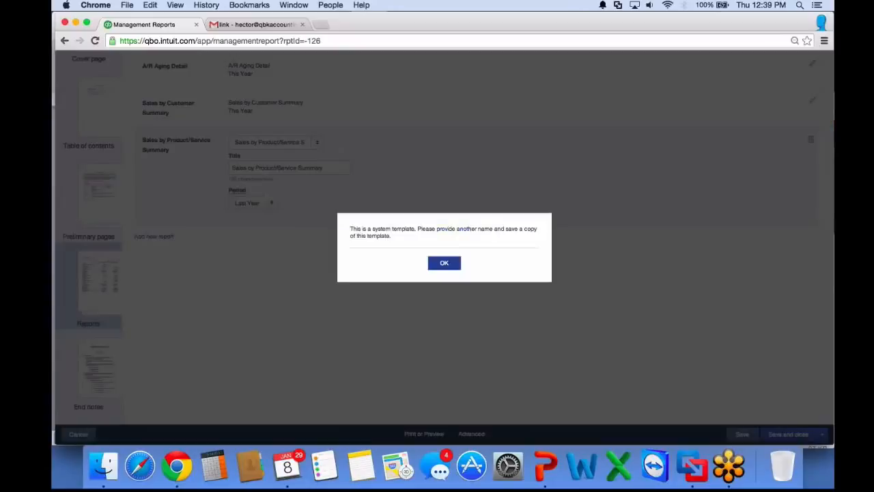
{"action": "left_click", "coordinate": [444, 263]}
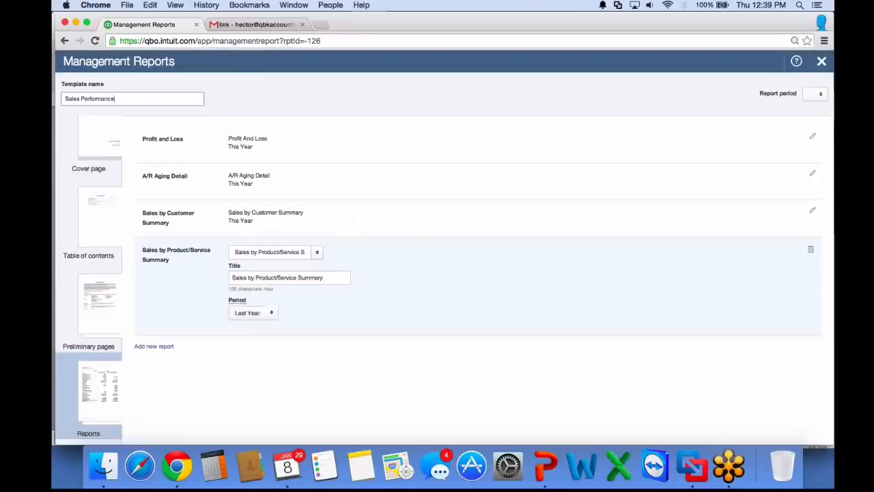
{"action": "scroll", "coordinate": [477, 234], "scroll_direction": "down", "scroll_amount": 1}
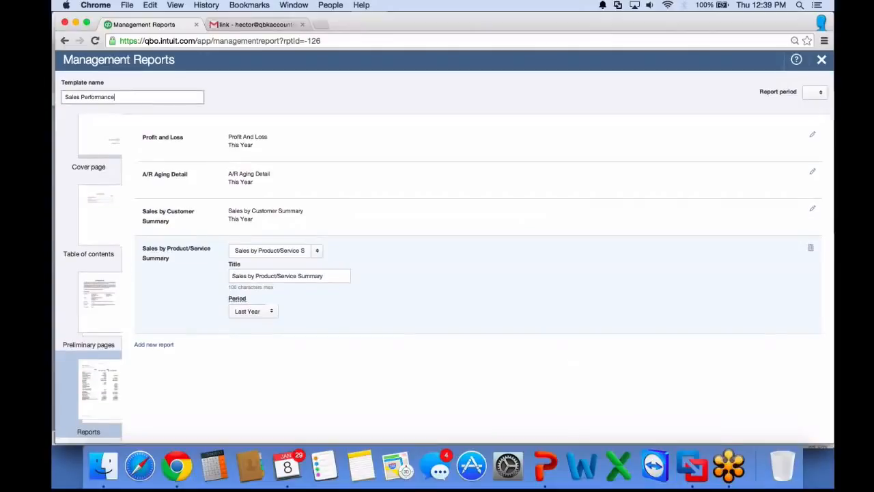
{"action": "scroll", "coordinate": [478, 234], "scroll_direction": "up", "scroll_amount": 1}
{"action": "scroll", "coordinate": [478, 233], "scroll_direction": "down", "scroll_amount": 1}
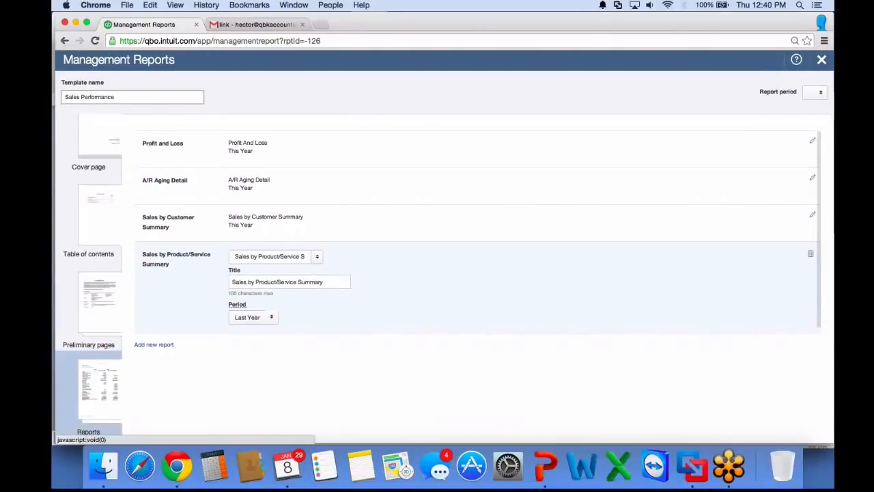
{"action": "scroll", "coordinate": [477, 233], "scroll_direction": "down", "scroll_amount": 1}
{"action": "scroll", "coordinate": [478, 234], "scroll_direction": "down", "scroll_amount": 2}
{"action": "scroll", "coordinate": [478, 233], "scroll_direction": "down", "scroll_amount": 1}
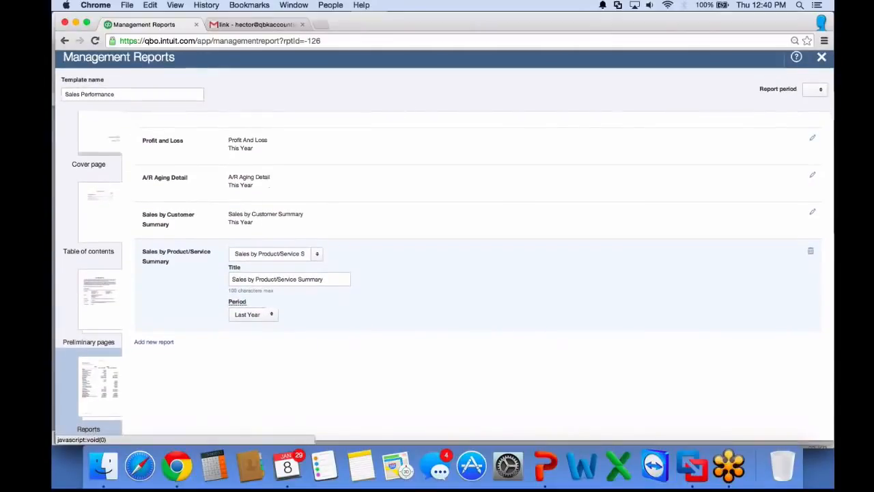
{"action": "left_click", "coordinate": [153, 341]}
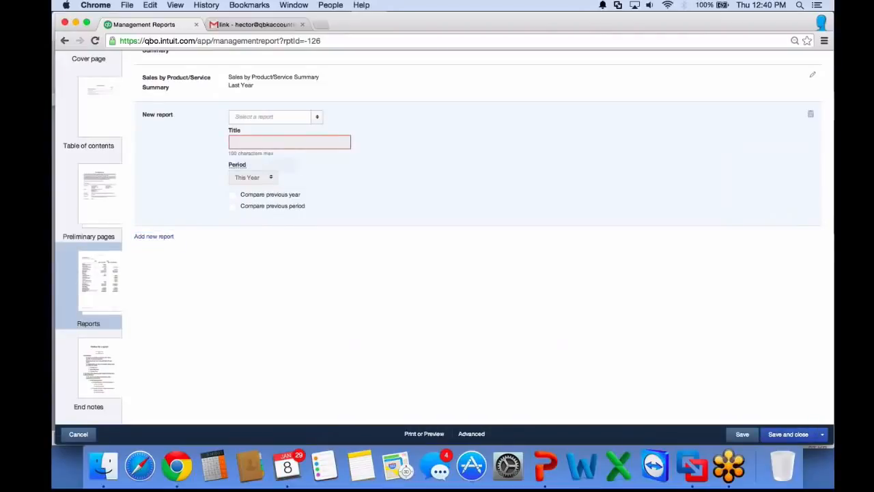
{"action": "left_click", "coordinate": [317, 116]}
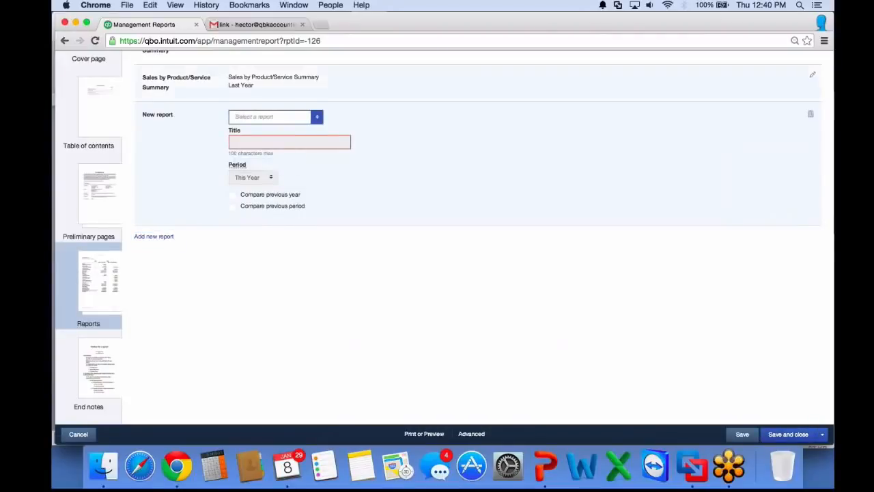
{"action": "left_click", "coordinate": [811, 114]}
{"action": "scroll", "coordinate": [478, 153], "scroll_direction": "up", "scroll_amount": 2}
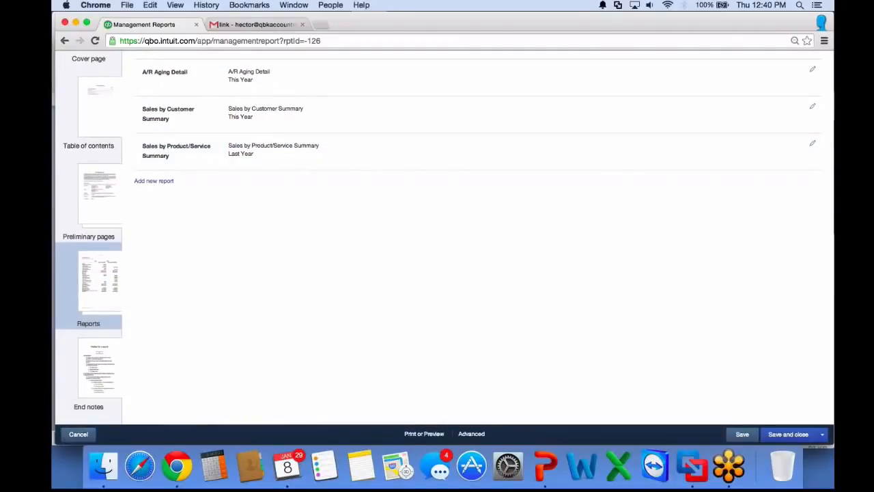
Save the template as a copy named Sales Performance 2
{"action": "left_click", "coordinate": [822, 434]}
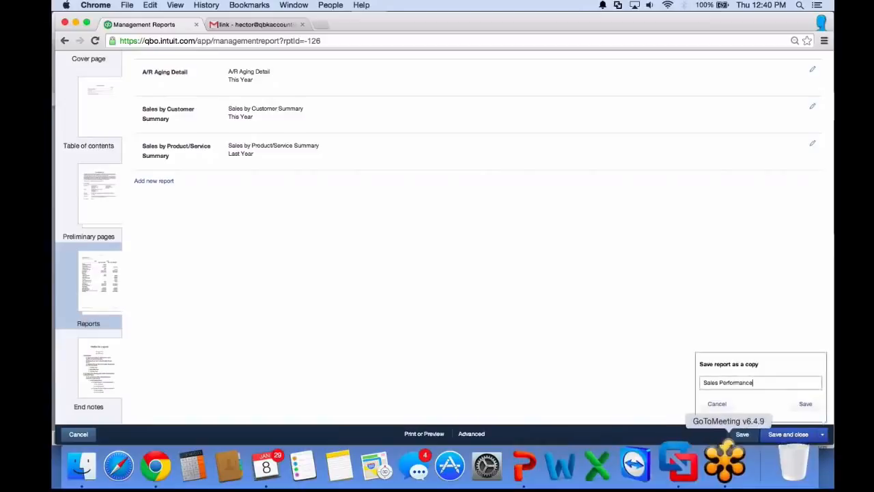
{"action": "type", "text": "2"}
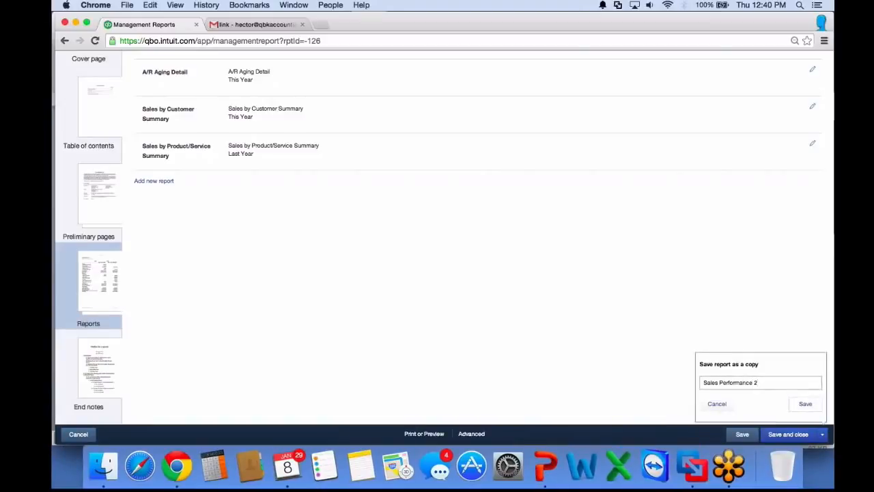
{"action": "left_click", "coordinate": [805, 403]}
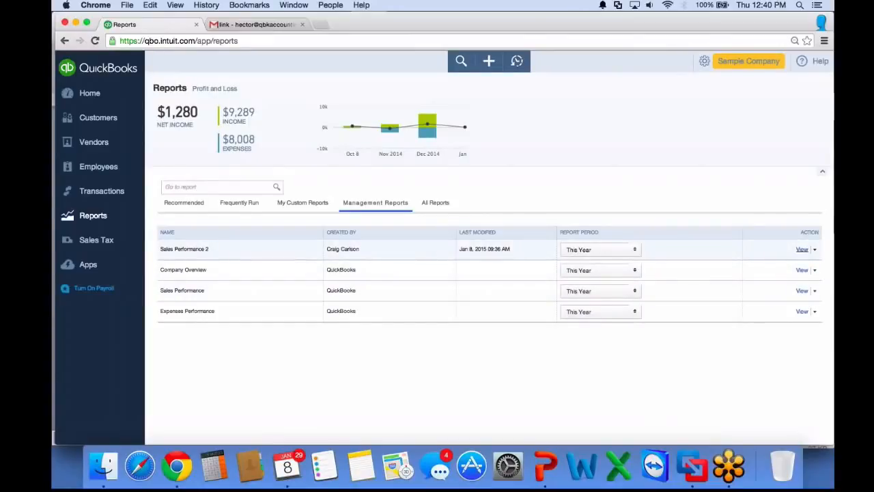
Open the Sales Performance 2 management report and page through its print preview
{"action": "left_click", "coordinate": [801, 249]}
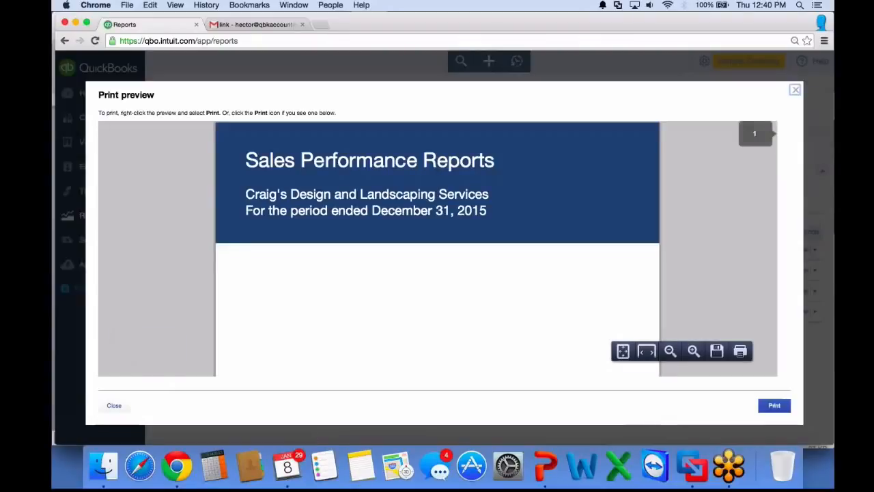
{"action": "scroll", "coordinate": [437, 249], "scroll_direction": "down", "scroll_amount": 8}
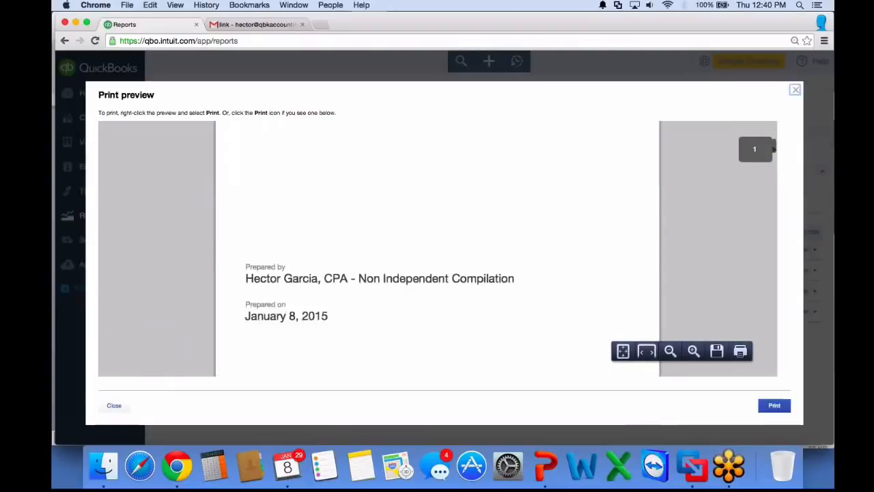
{"action": "scroll", "coordinate": [437, 248], "scroll_direction": "down", "scroll_amount": 3}
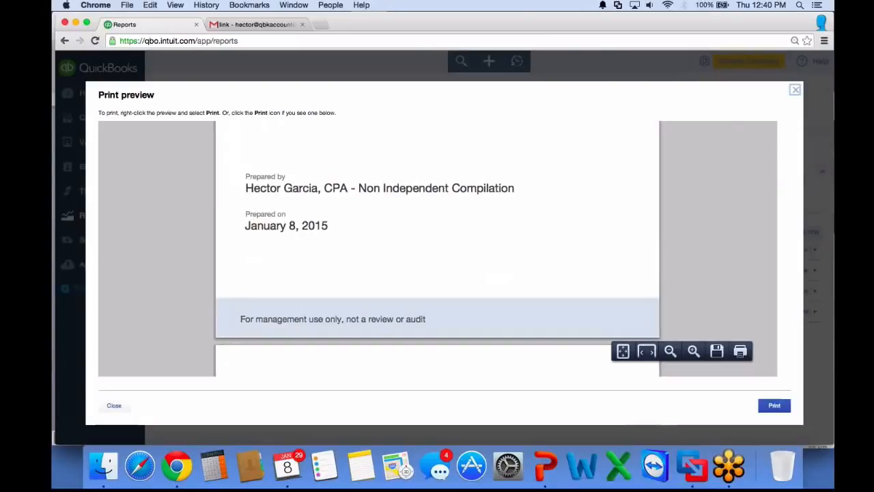
{"action": "scroll", "coordinate": [437, 249], "scroll_direction": "down", "scroll_amount": 5}
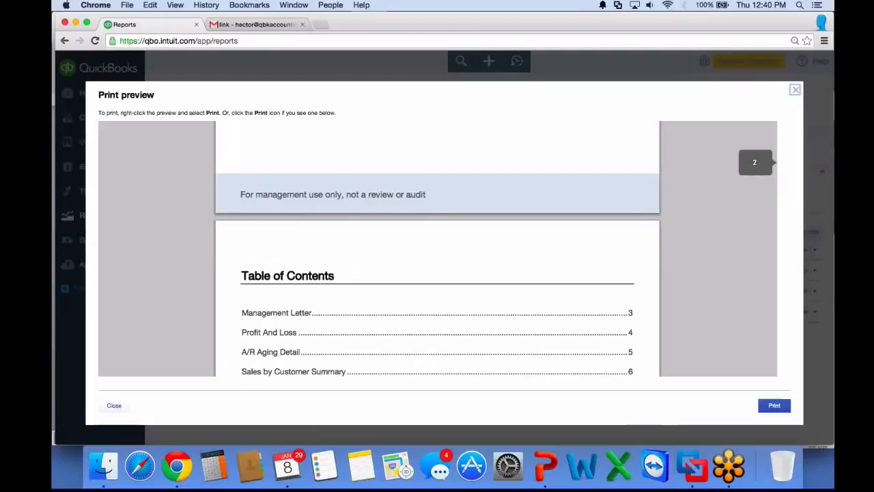
{"action": "scroll", "coordinate": [437, 249], "scroll_direction": "down", "scroll_amount": 2}
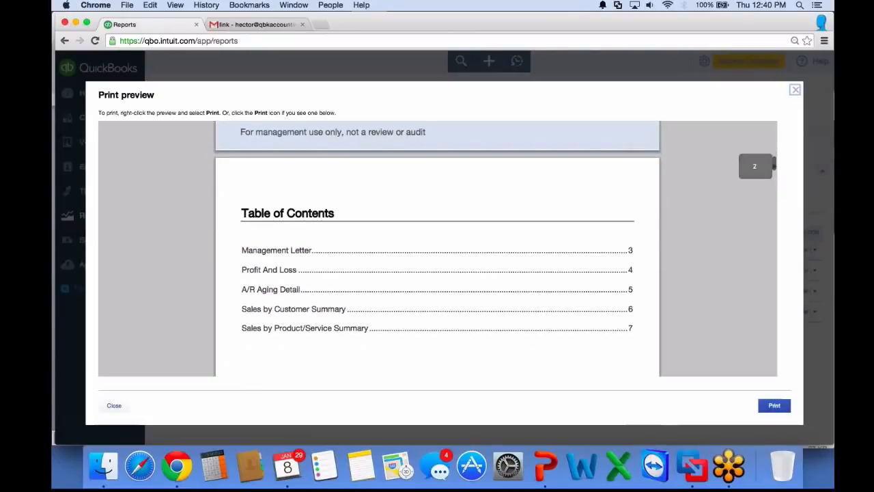
{"action": "scroll", "coordinate": [437, 249], "scroll_direction": "down", "scroll_amount": 8}
{"action": "scroll", "coordinate": [437, 249], "scroll_direction": "down", "scroll_amount": 10}
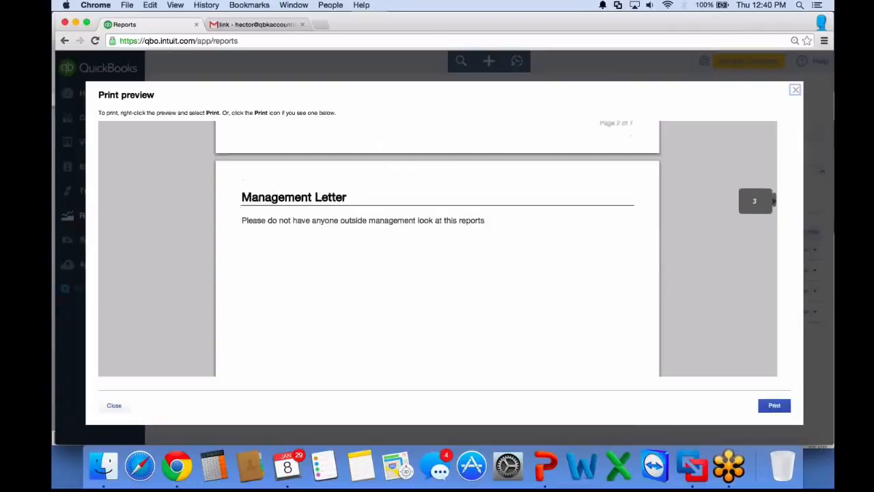
{"action": "scroll", "coordinate": [437, 249], "scroll_direction": "up", "scroll_amount": 2}
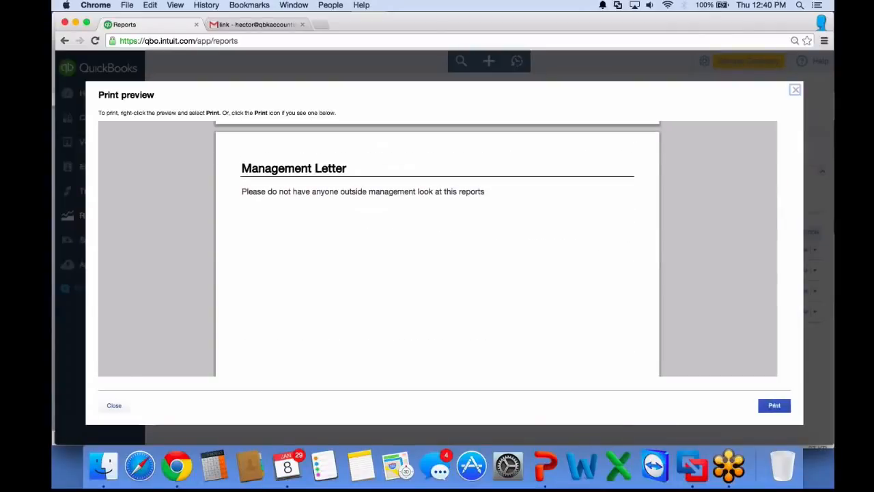
{"action": "scroll", "coordinate": [437, 249], "scroll_direction": "down", "scroll_amount": 1}
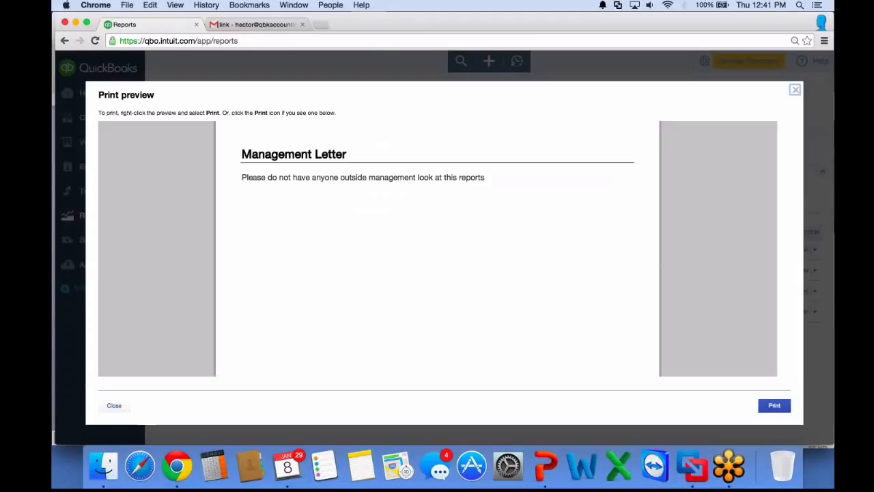
{"action": "scroll", "coordinate": [437, 249], "scroll_direction": "down", "scroll_amount": 10}
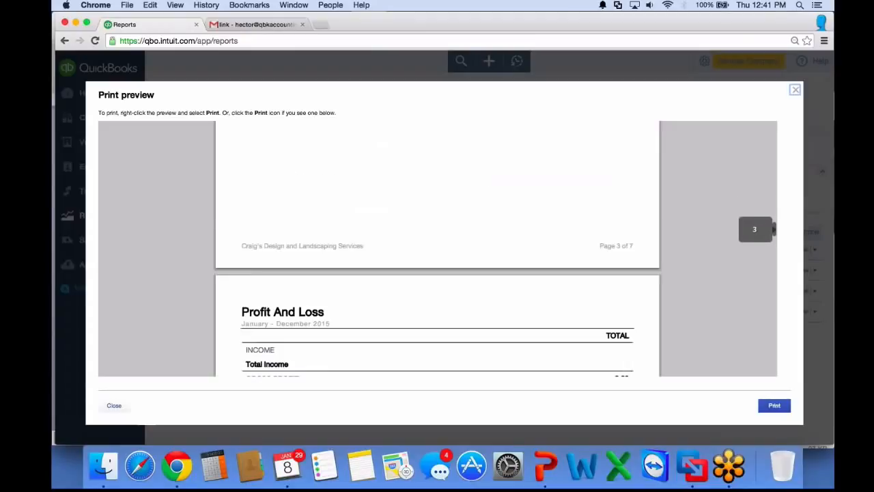
{"action": "scroll", "coordinate": [437, 249], "scroll_direction": "down", "scroll_amount": 10}
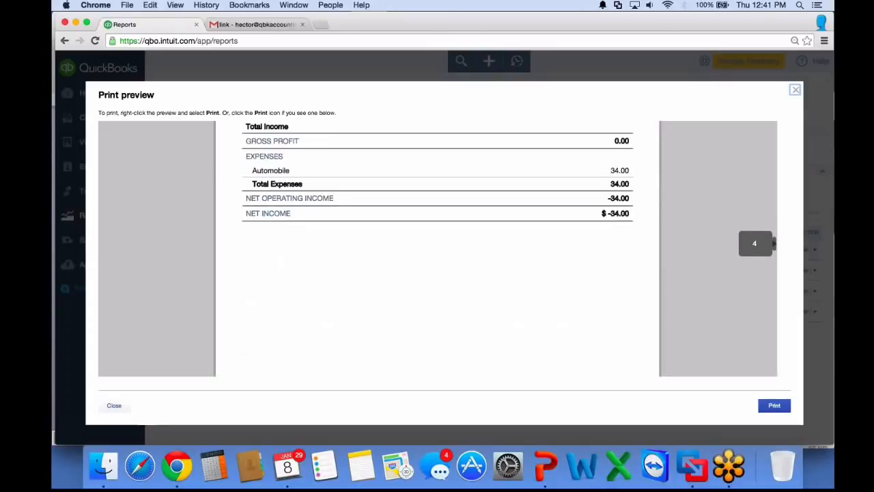
{"action": "scroll", "coordinate": [437, 248], "scroll_direction": "down", "scroll_amount": 8}
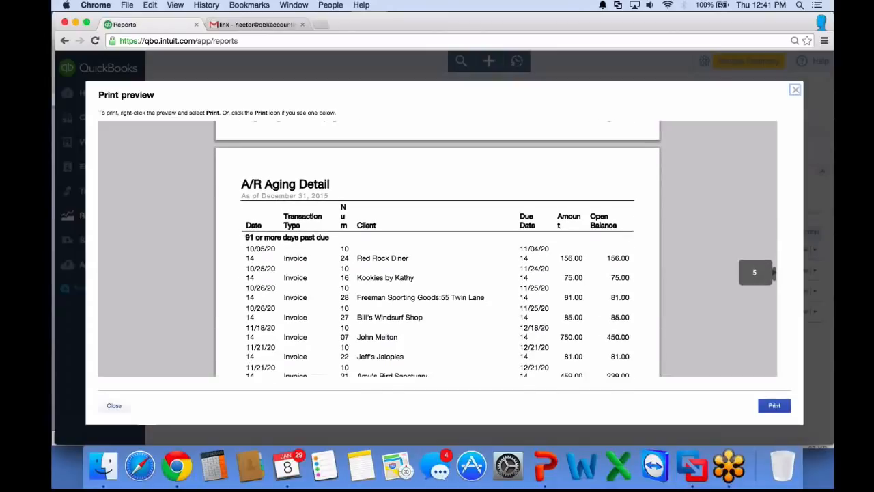
Scroll through the remaining report pages in the management report's print preview
{"action": "scroll", "coordinate": [437, 248], "scroll_direction": "down", "scroll_amount": 5}
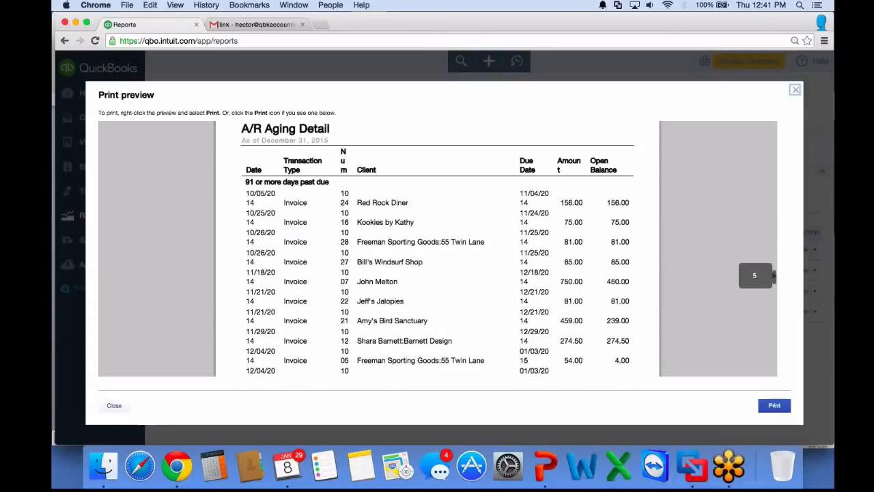
{"action": "scroll", "coordinate": [436, 249], "scroll_direction": "down", "scroll_amount": 10}
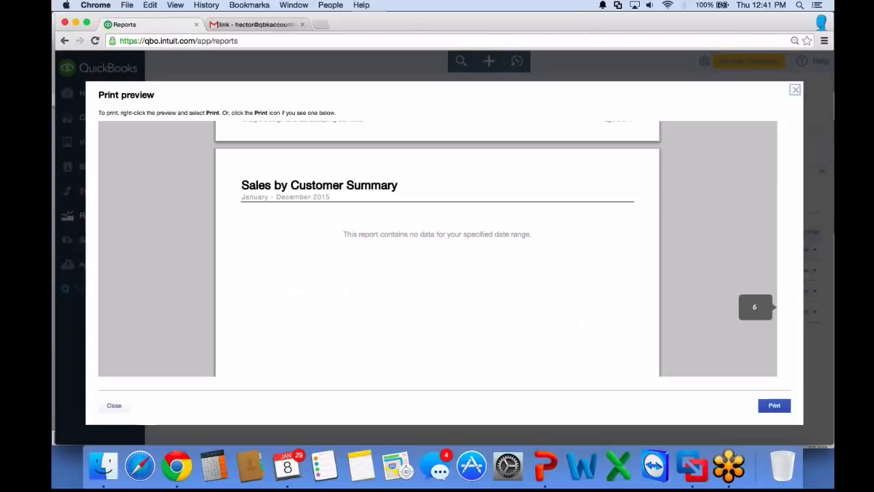
{"action": "scroll", "coordinate": [437, 248], "scroll_direction": "down", "scroll_amount": 1}
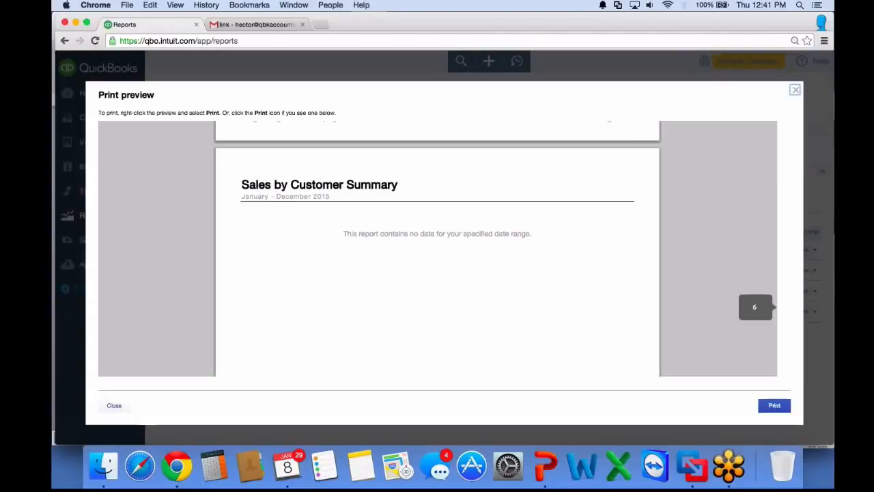
{"action": "scroll", "coordinate": [437, 248], "scroll_direction": "down", "scroll_amount": 5}
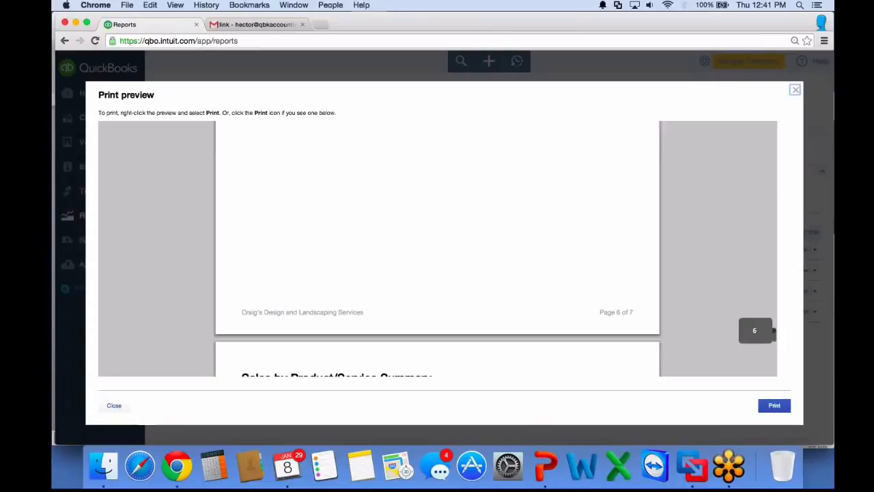
{"action": "scroll", "coordinate": [437, 249], "scroll_direction": "down", "scroll_amount": 5}
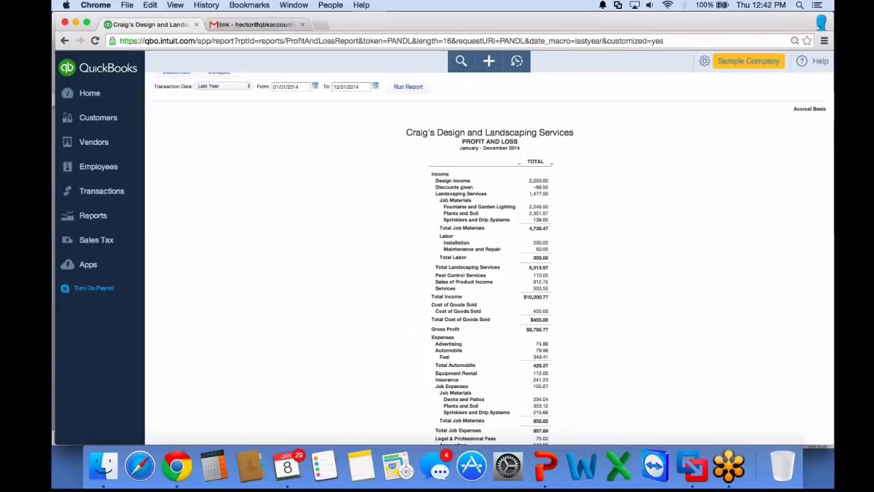
Drill down into the Fuel expense amount on the Profit and Loss report
{"action": "scroll", "coordinate": [489, 259], "scroll_direction": "down", "scroll_amount": 2}
{"action": "scroll", "coordinate": [489, 258], "scroll_direction": "down", "scroll_amount": 1}
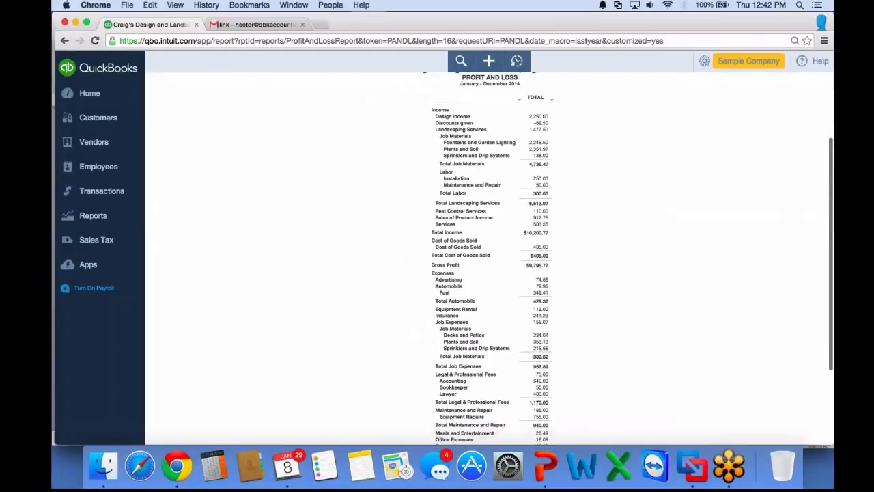
{"action": "scroll", "coordinate": [489, 259], "scroll_direction": "down", "scroll_amount": 1}
{"action": "left_click", "coordinate": [539, 375]}
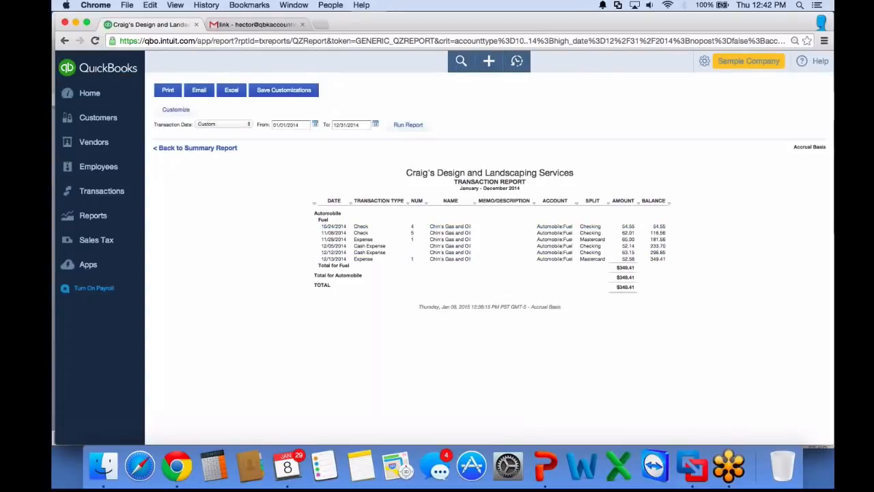
Save the transaction report's customizations as a custom report named Fuel Expense Detail
{"action": "left_click", "coordinate": [284, 90]}
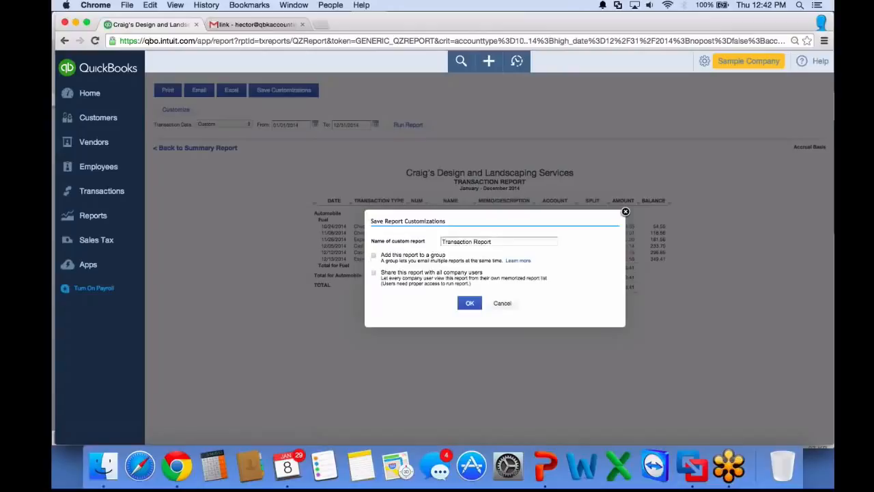
{"action": "type", "text": "Fuel Expense"}
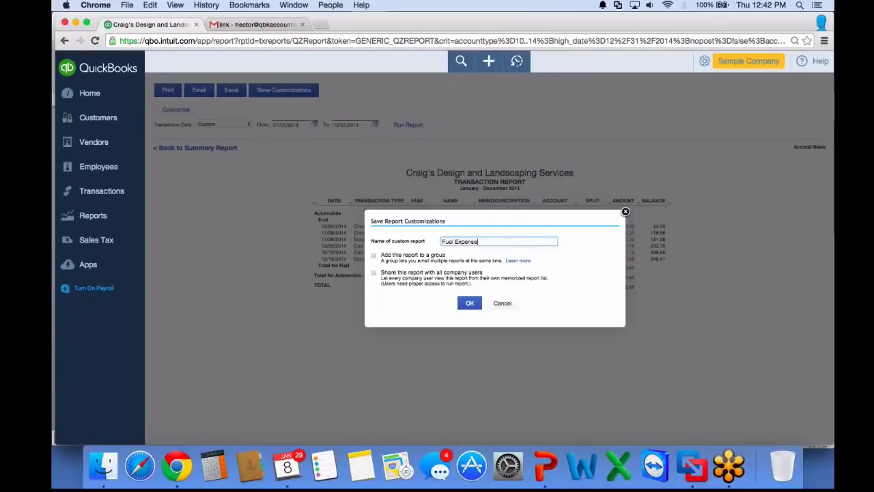
{"action": "type", "text": " Detail"}
{"action": "key", "text": "Return"}
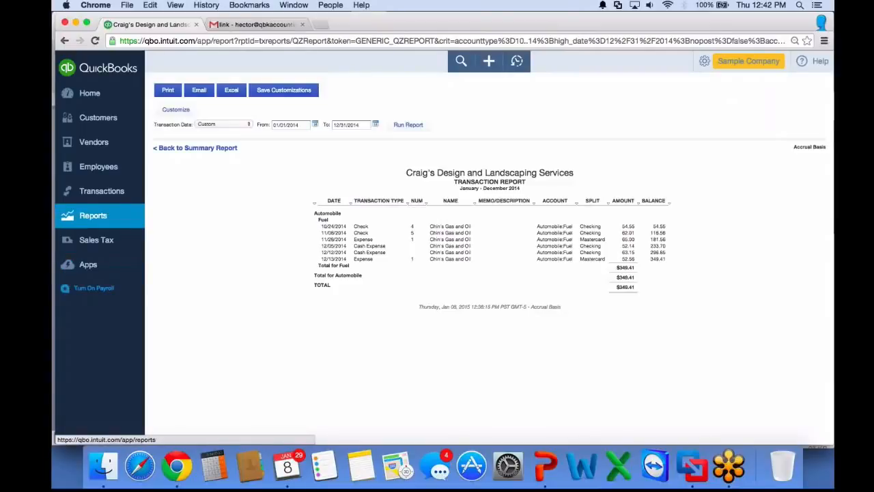
Open the Sales Performance 2 management report for editing and add a new report entry to its Reports section
{"action": "left_click", "coordinate": [93, 216]}
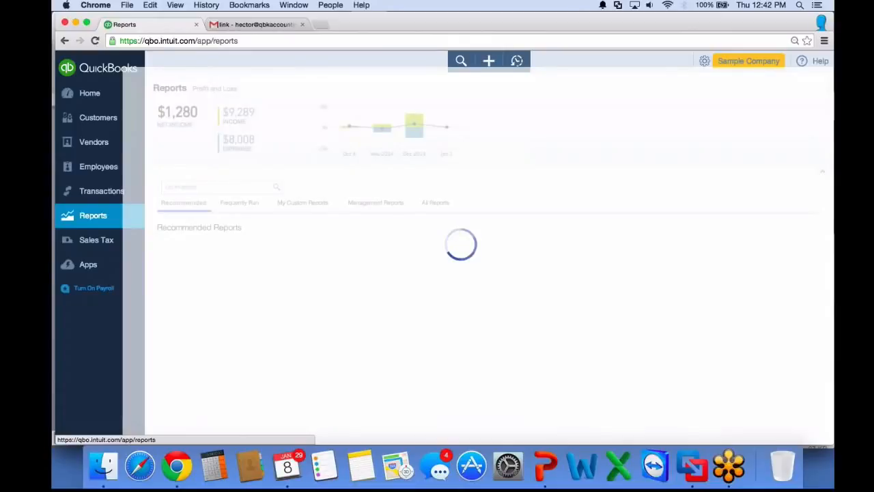
{"action": "left_click", "coordinate": [375, 203]}
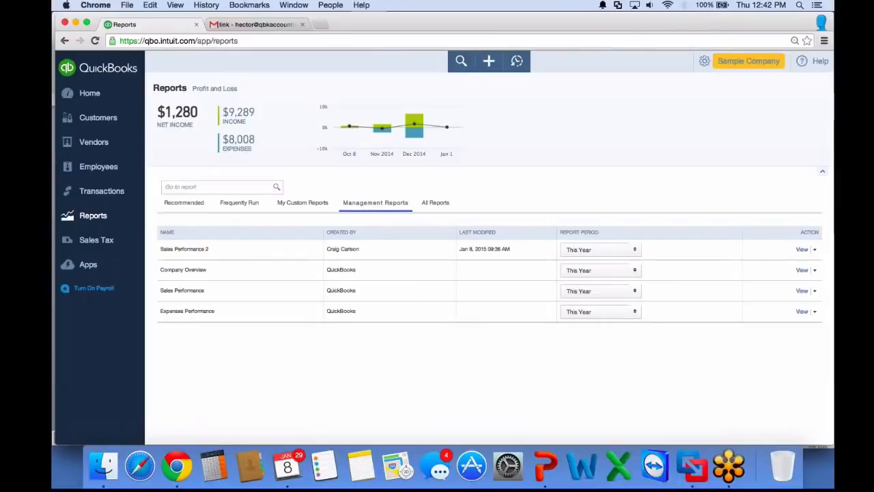
{"action": "left_click", "coordinate": [815, 249]}
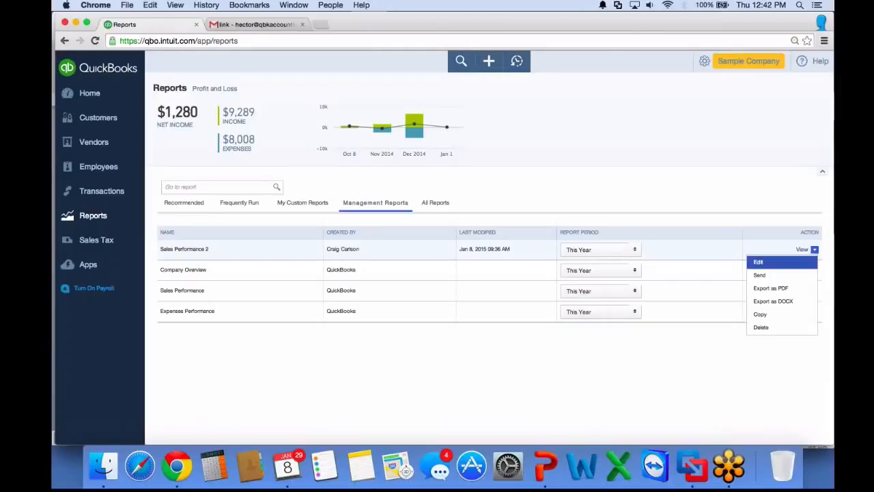
{"action": "left_click", "coordinate": [758, 261]}
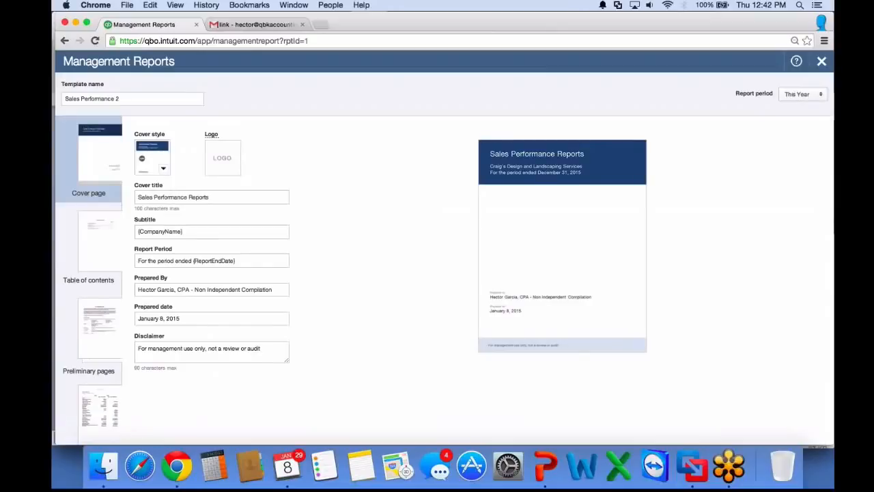
{"action": "scroll", "coordinate": [89, 335], "scroll_direction": "down", "scroll_amount": 1}
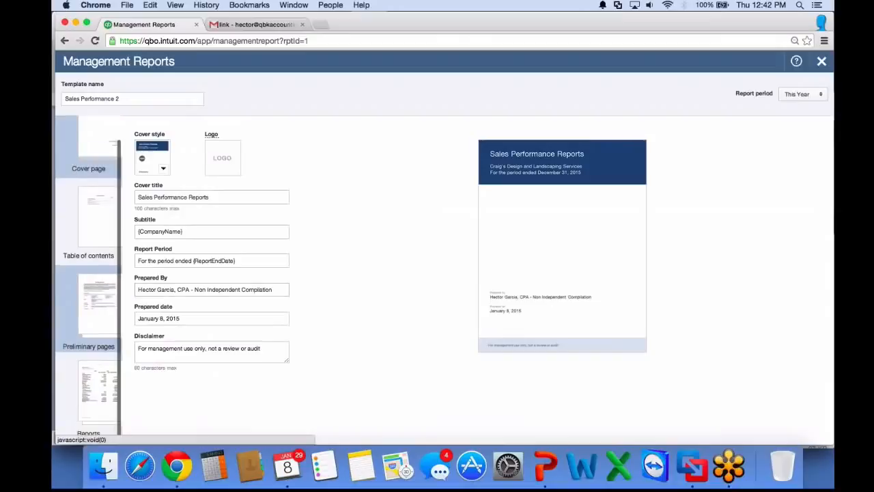
{"action": "scroll", "coordinate": [88, 334], "scroll_direction": "down", "scroll_amount": 1}
{"action": "left_click", "coordinate": [99, 388]}
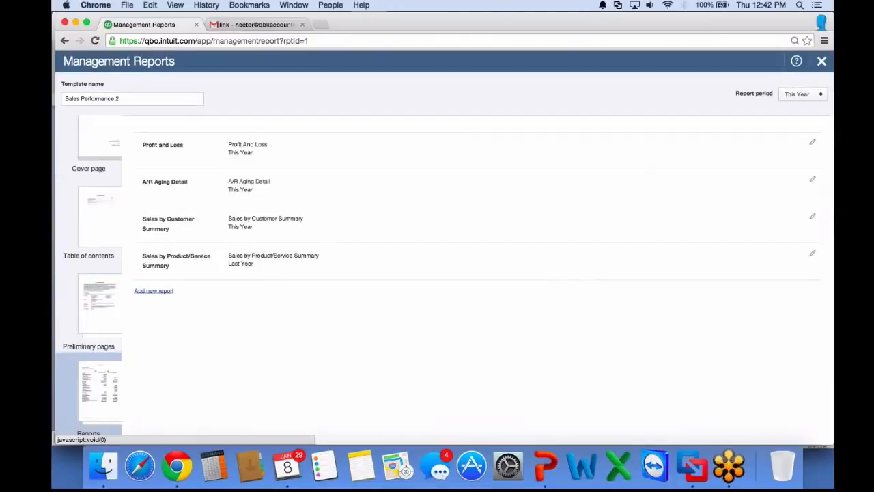
{"action": "left_click", "coordinate": [153, 291]}
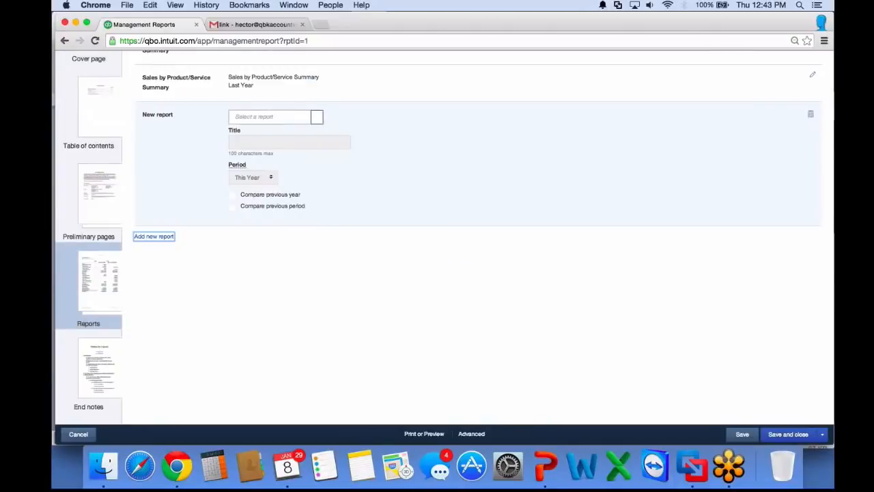
Browse the available report types for the new report entry and cancel the template edits
{"action": "left_click", "coordinate": [317, 116]}
{"action": "left_click", "coordinate": [317, 116]}
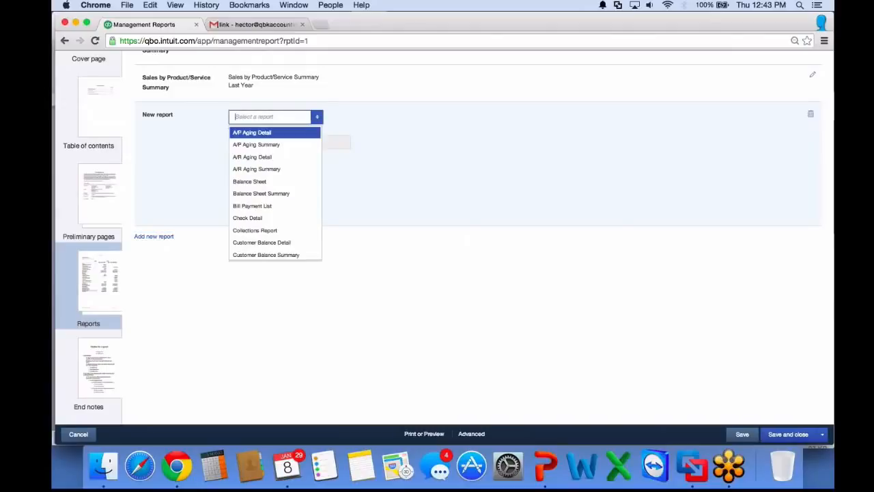
{"action": "scroll", "coordinate": [274, 161], "scroll_direction": "down", "scroll_amount": 1}
{"action": "scroll", "coordinate": [275, 163], "scroll_direction": "down", "scroll_amount": 2}
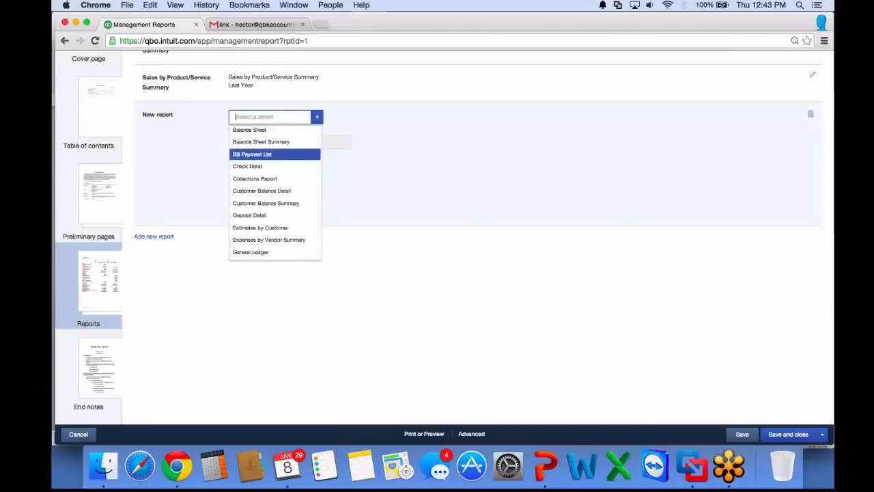
{"action": "scroll", "coordinate": [274, 192], "scroll_direction": "down", "scroll_amount": 2}
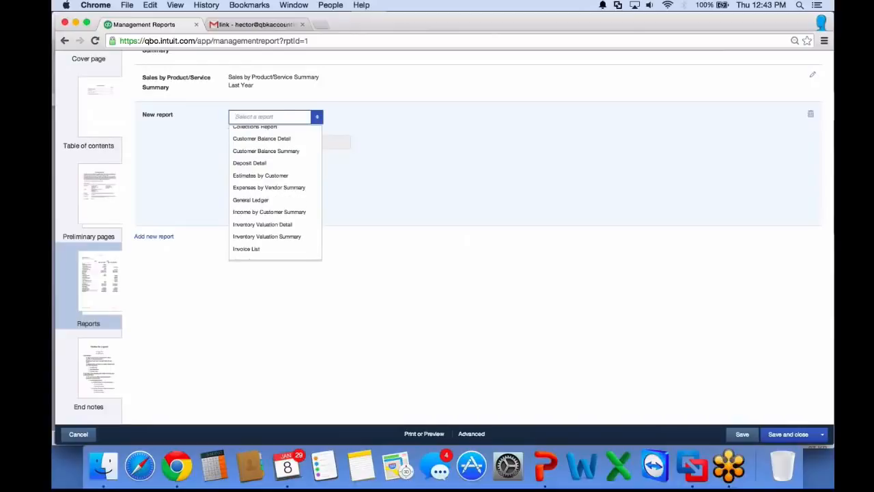
{"action": "scroll", "coordinate": [274, 191], "scroll_direction": "up", "scroll_amount": 5}
{"action": "scroll", "coordinate": [274, 192], "scroll_direction": "down", "scroll_amount": 5}
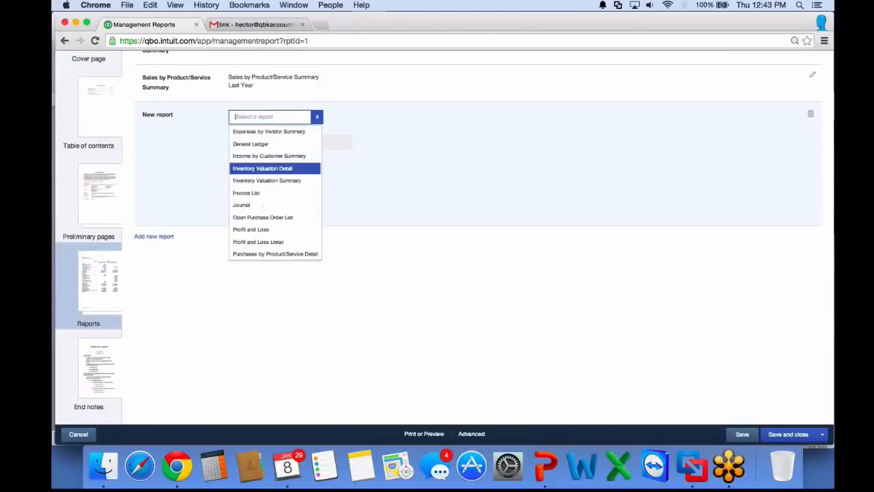
{"action": "scroll", "coordinate": [274, 182], "scroll_direction": "down", "scroll_amount": 5}
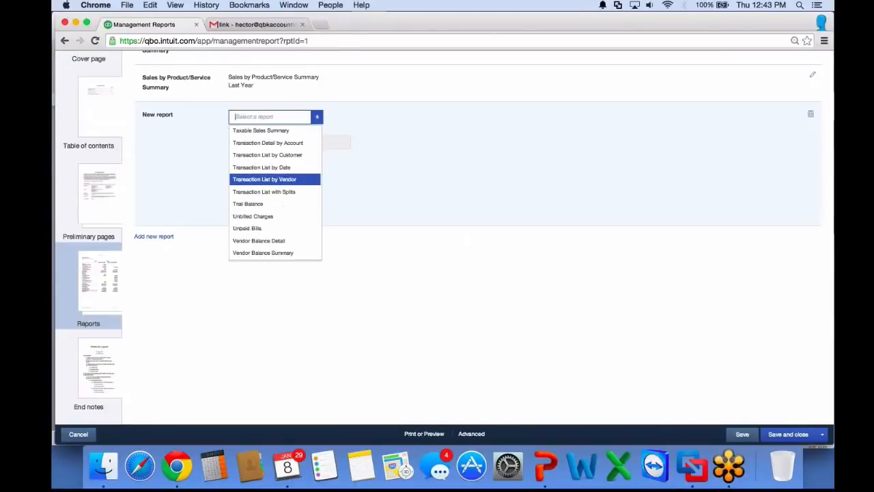
{"action": "scroll", "coordinate": [275, 242], "scroll_direction": "up", "scroll_amount": 3}
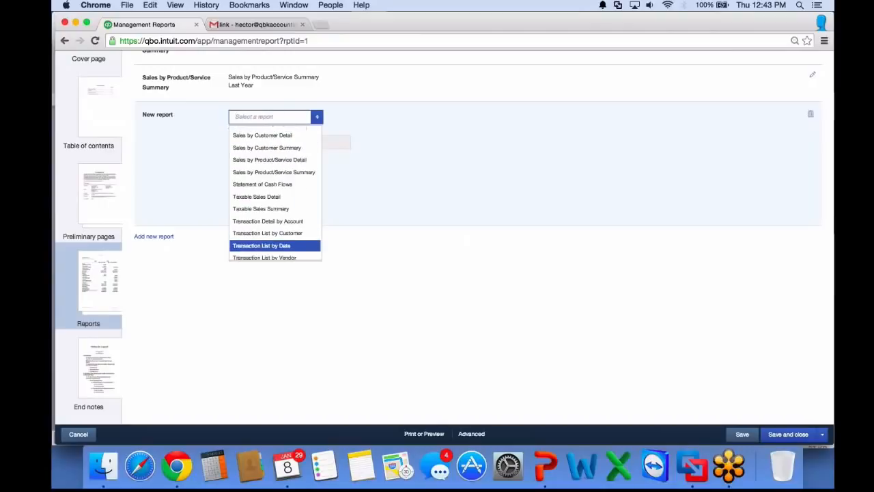
{"action": "scroll", "coordinate": [275, 243], "scroll_direction": "up", "scroll_amount": 3}
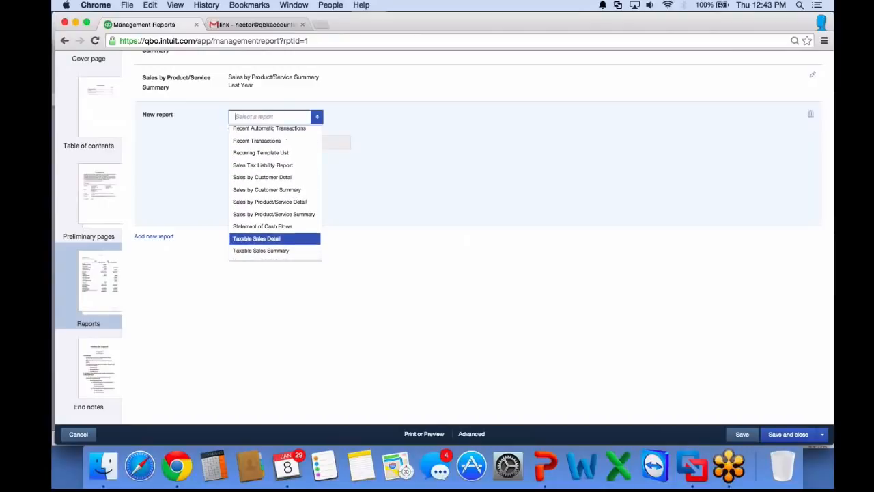
{"action": "scroll", "coordinate": [274, 238], "scroll_direction": "up", "scroll_amount": 2}
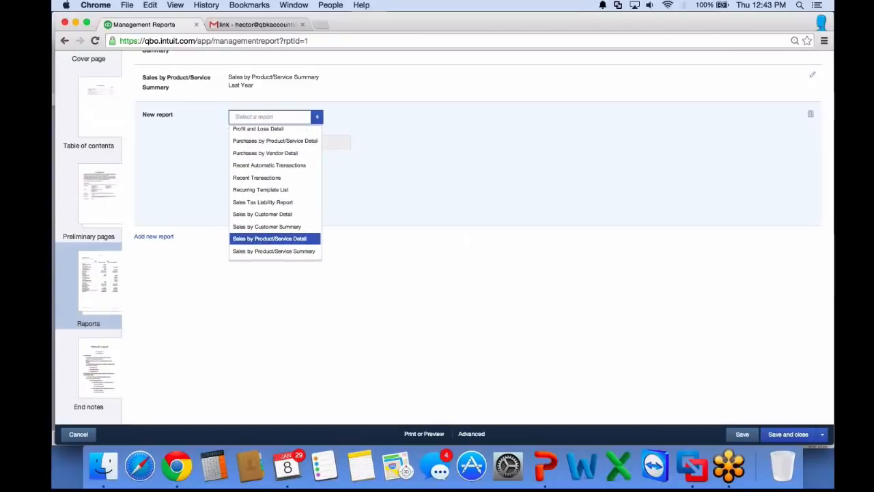
{"action": "scroll", "coordinate": [275, 238], "scroll_direction": "up", "scroll_amount": 2}
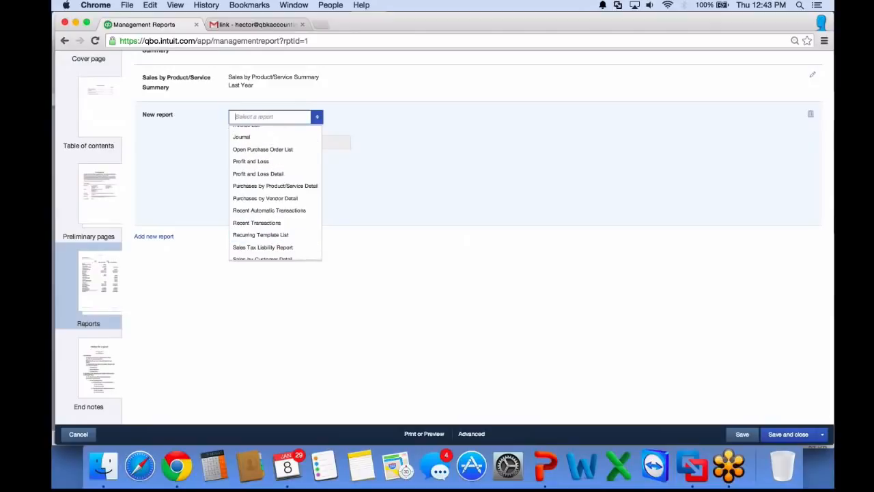
{"action": "scroll", "coordinate": [274, 227], "scroll_direction": "up", "scroll_amount": 8}
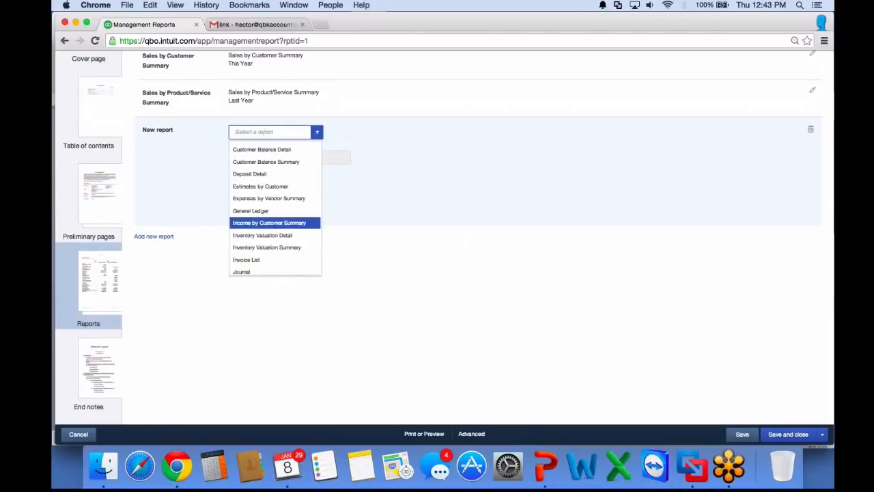
{"action": "scroll", "coordinate": [274, 226], "scroll_direction": "up", "scroll_amount": 2}
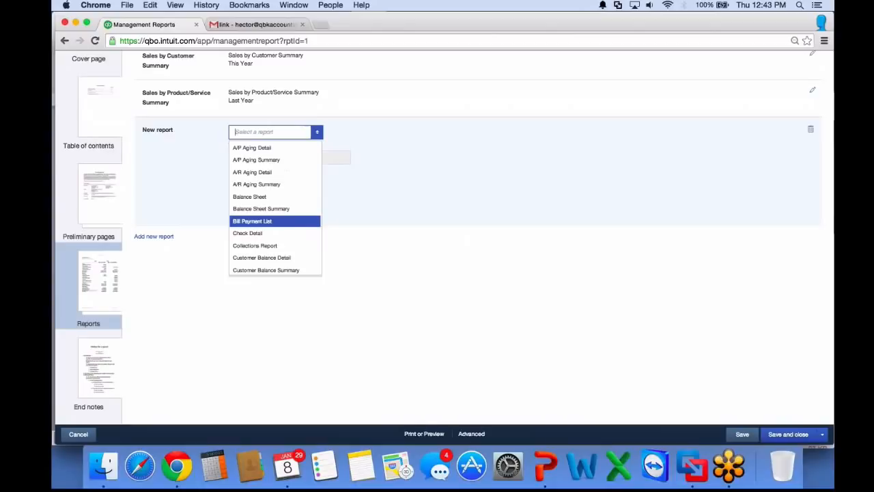
{"action": "left_click", "coordinate": [468, 239]}
{"action": "scroll", "coordinate": [468, 204], "scroll_direction": "up", "scroll_amount": 2}
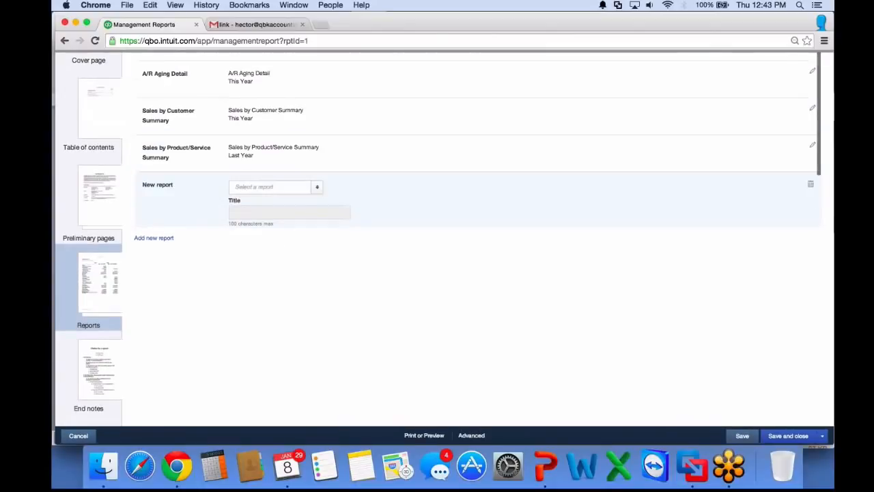
{"action": "left_click", "coordinate": [78, 435]}
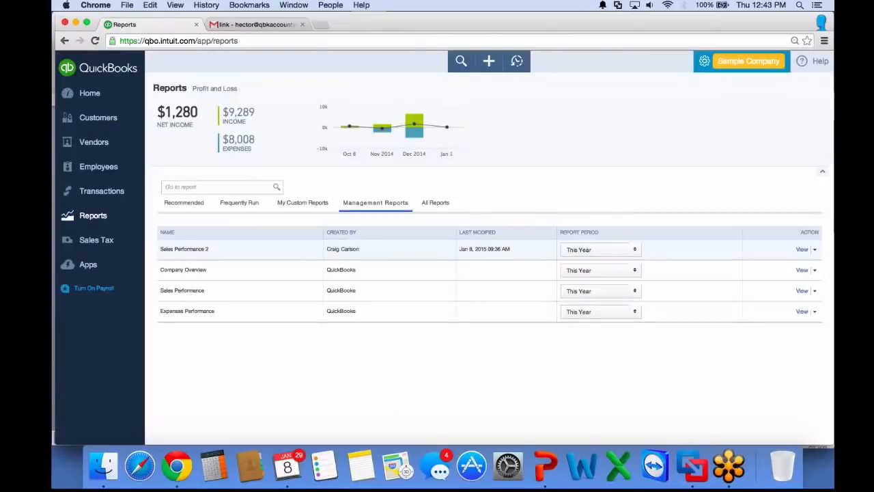
{"action": "left_click", "coordinate": [802, 249]}
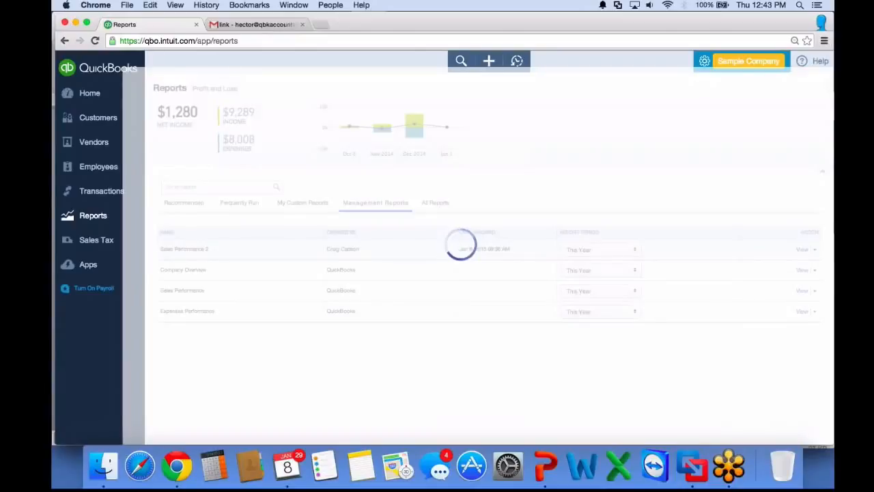
{"action": "left_click", "coordinate": [741, 61]}
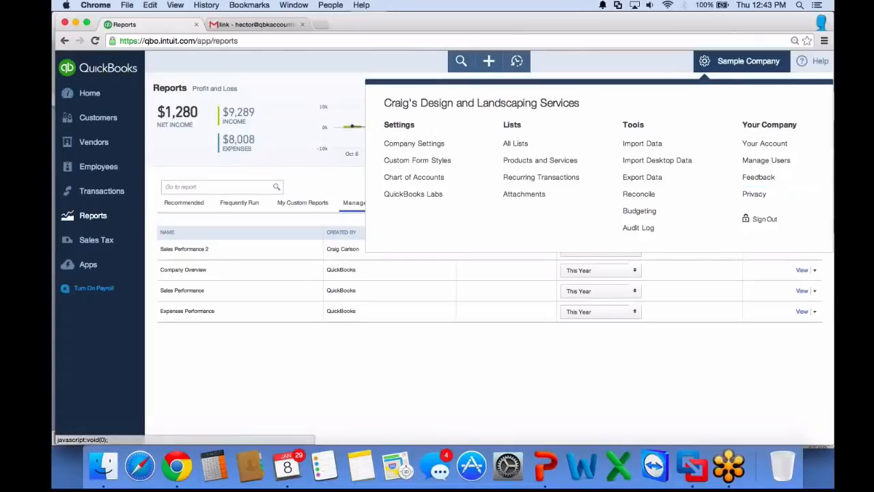
{"action": "left_click", "coordinate": [742, 62]}
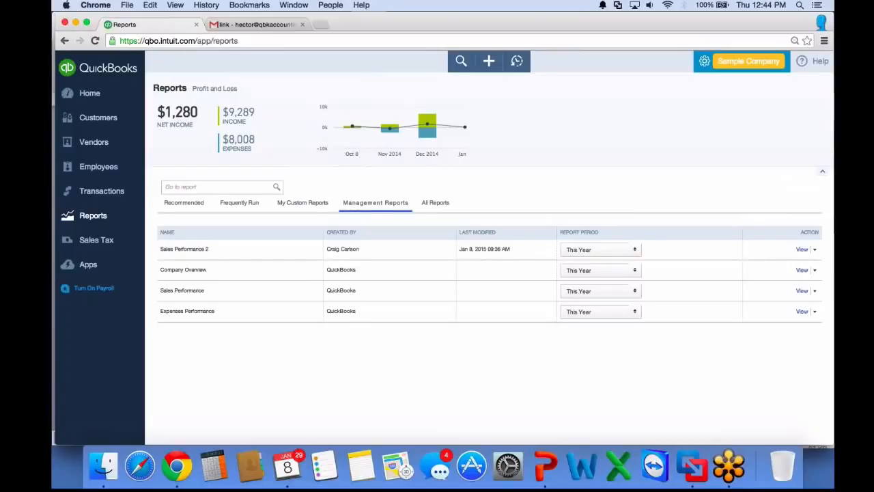
{"action": "right_click", "coordinate": [728, 259]}
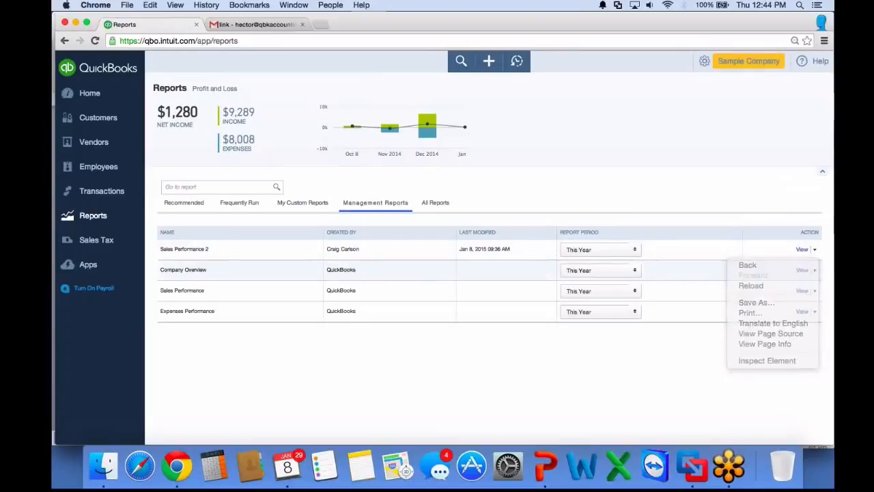
{"action": "right_click", "coordinate": [814, 250]}
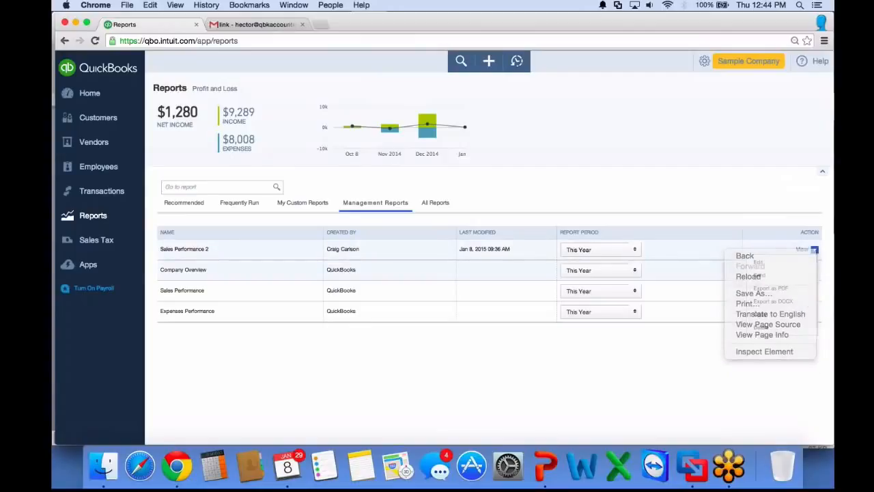
Open the Sales Performance 2 management report template for editing
{"action": "left_click", "coordinate": [814, 250]}
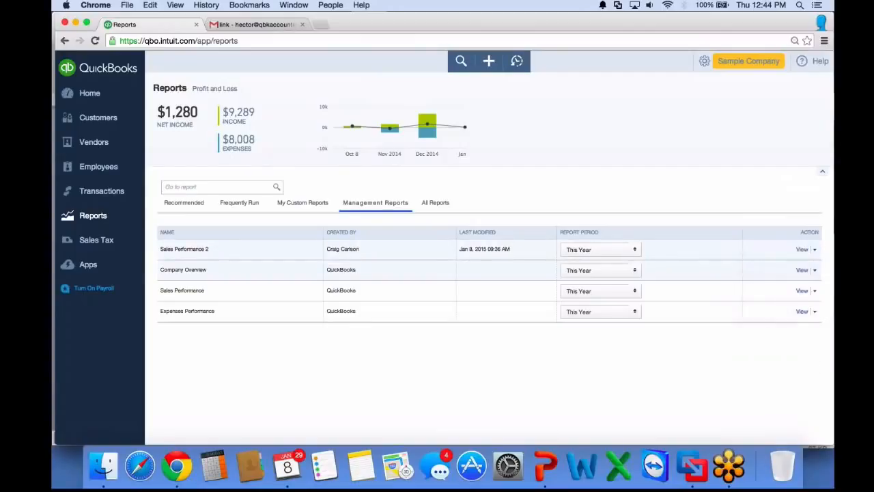
{"action": "left_click", "coordinate": [814, 250]}
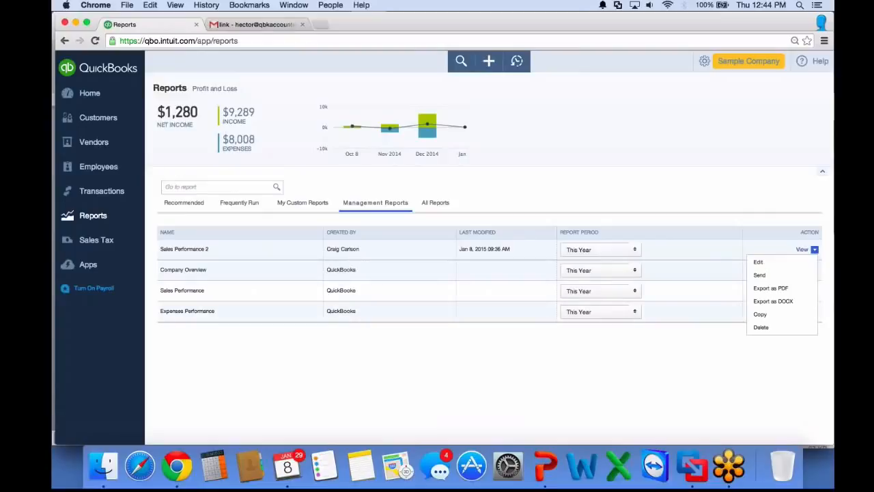
{"action": "key", "text": "Escape"}
{"action": "left_click", "coordinate": [814, 249]}
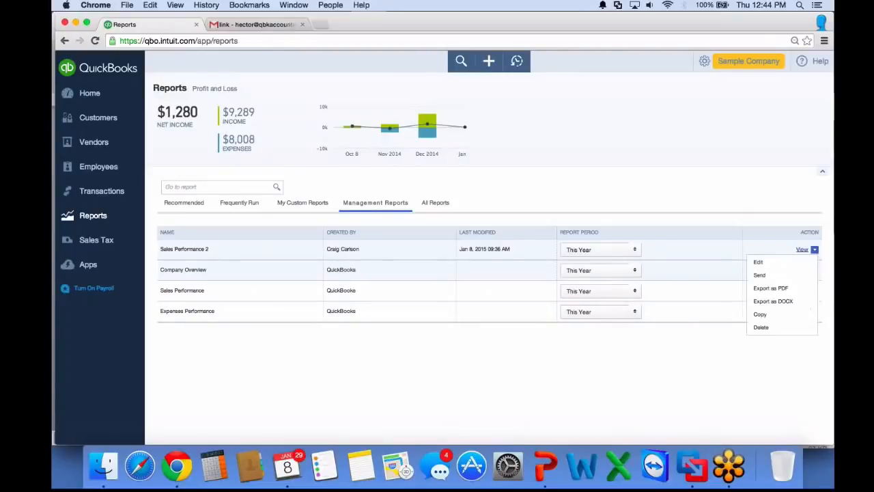
{"action": "left_click", "coordinate": [764, 261]}
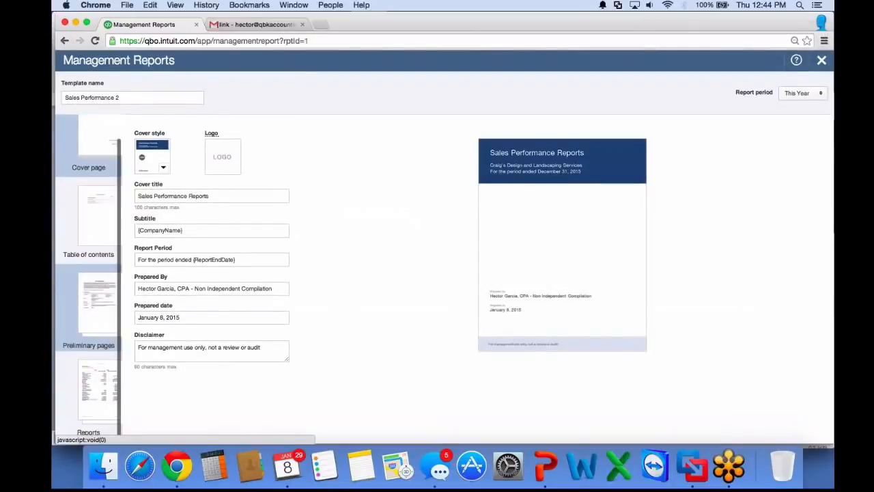
Turn on Compare previous period for the Profit and Loss entry in the template's Reports section
{"action": "left_click", "coordinate": [100, 393]}
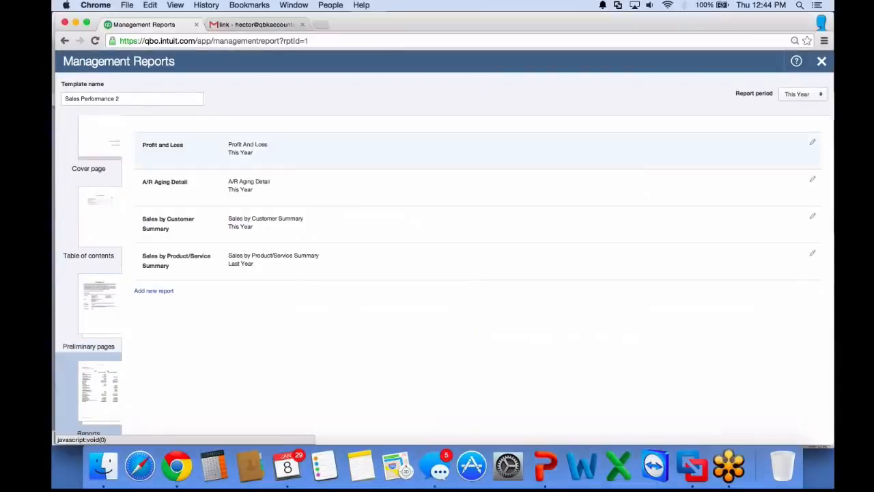
{"action": "left_click", "coordinate": [813, 142]}
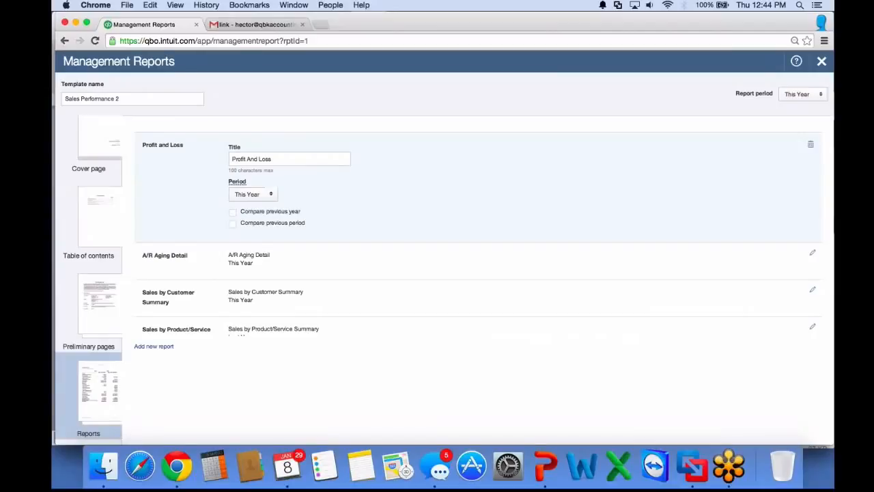
{"action": "left_click", "coordinate": [233, 224]}
{"action": "scroll", "coordinate": [478, 235], "scroll_direction": "down", "scroll_amount": 2}
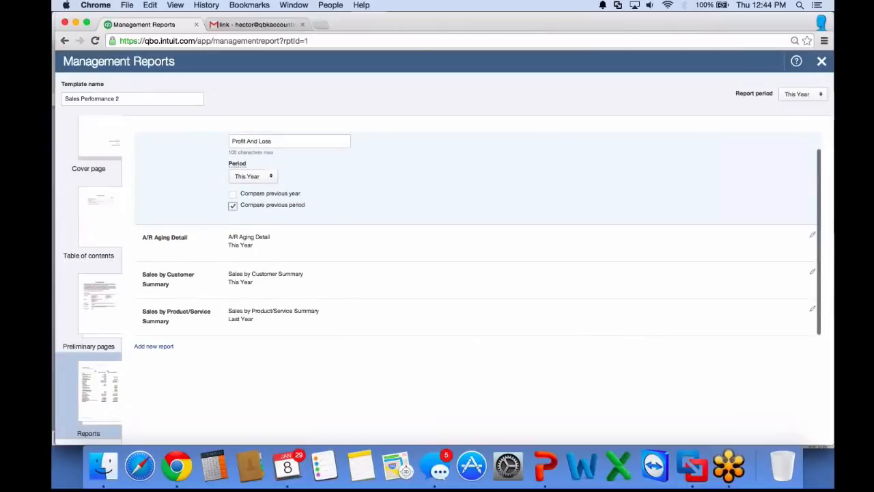
{"action": "scroll", "coordinate": [478, 280], "scroll_direction": "down", "scroll_amount": 1}
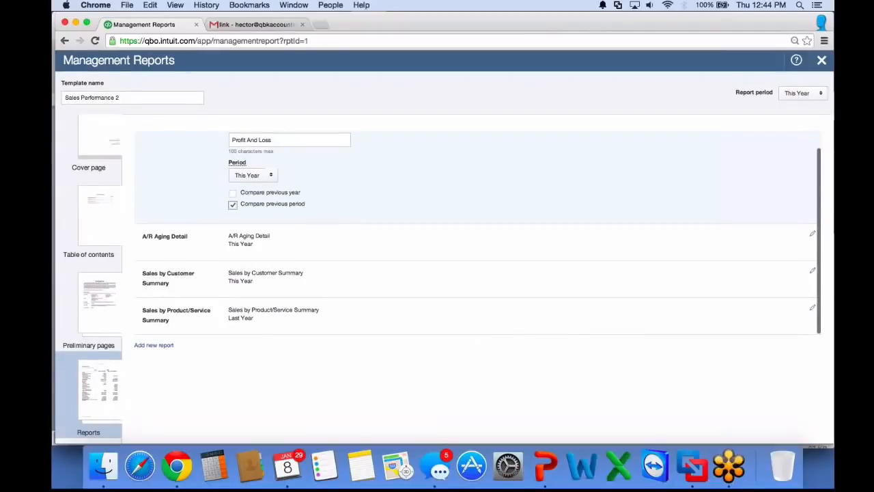
{"action": "scroll", "coordinate": [478, 232], "scroll_direction": "up", "scroll_amount": 2}
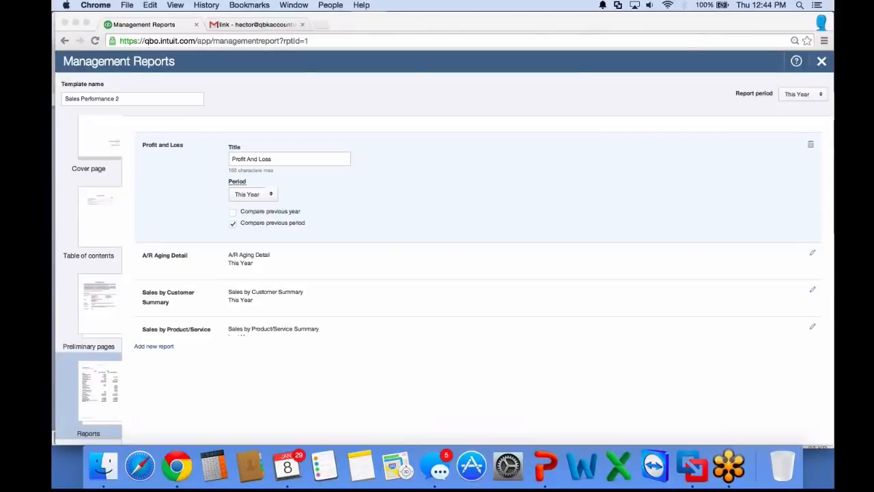
{"action": "left_click", "coordinate": [437, 467]}
{"action": "key", "text": "super+m"}
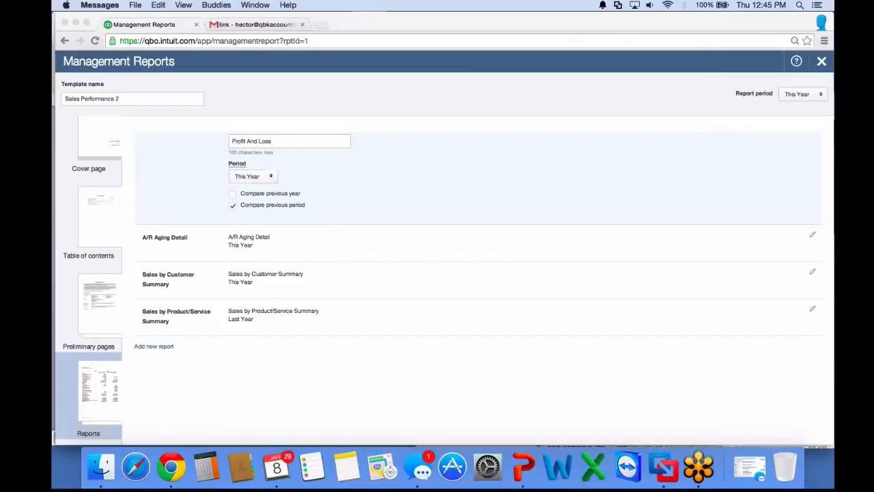
Close the template editor, leaving without saving the changes
{"action": "left_click", "coordinate": [821, 61]}
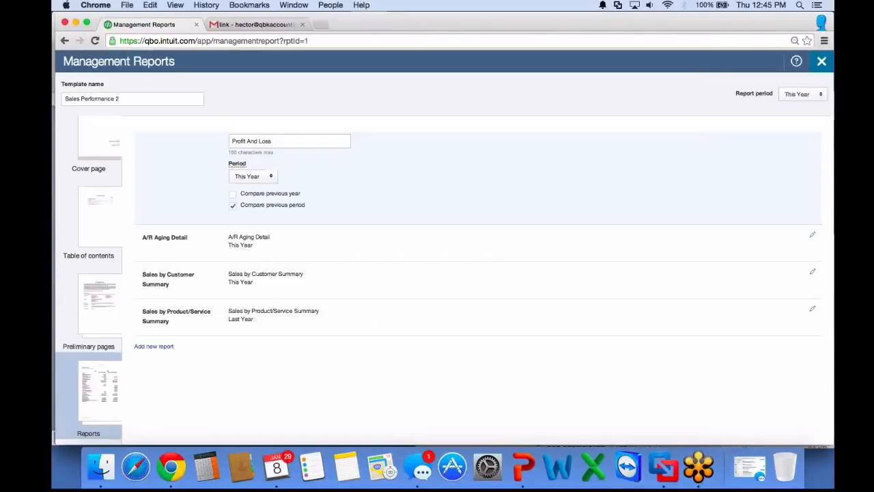
{"action": "left_click", "coordinate": [821, 61]}
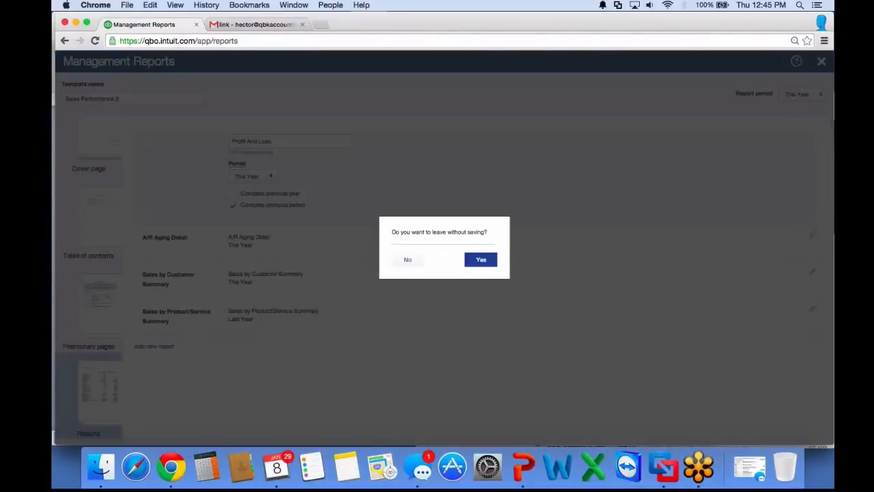
{"action": "left_click", "coordinate": [480, 260]}
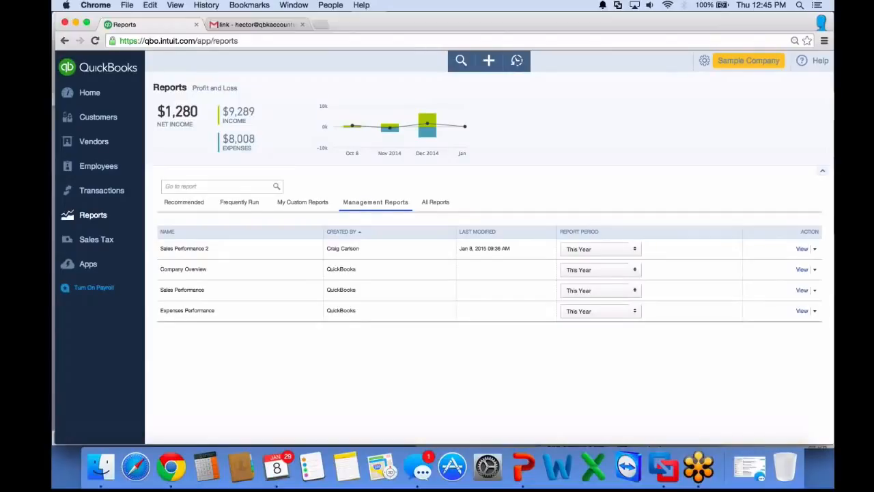
Reopen the Sales Performance 2 template for editing at its cover page
{"action": "scroll", "coordinate": [444, 247], "scroll_direction": "down", "scroll_amount": 1}
{"action": "left_click", "coordinate": [814, 247]}
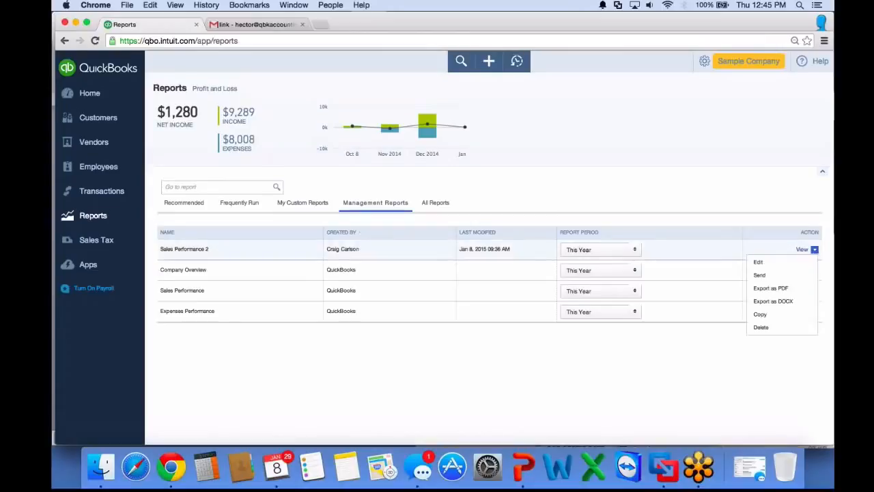
{"action": "left_click", "coordinate": [758, 262]}
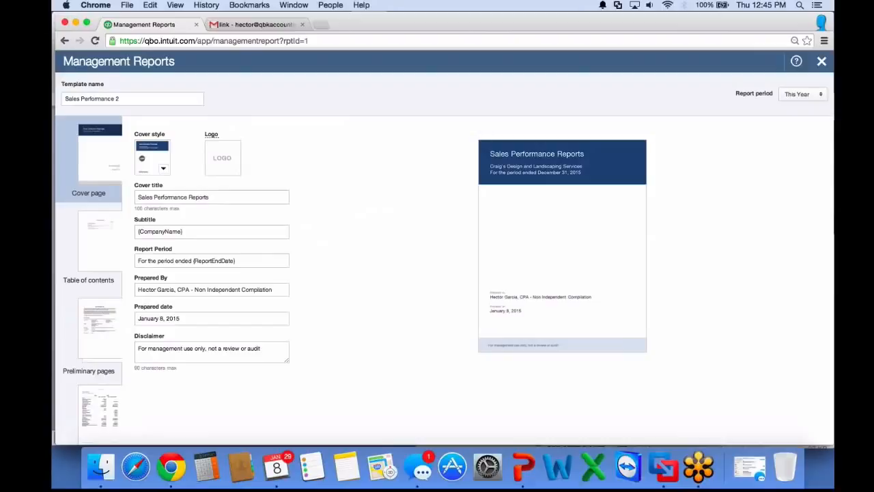
{"action": "mouse_move", "coordinate": [212, 135]}
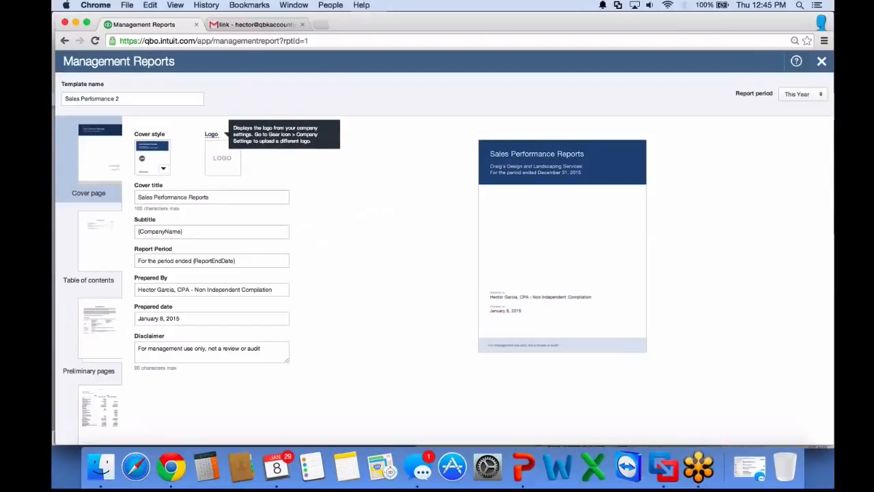